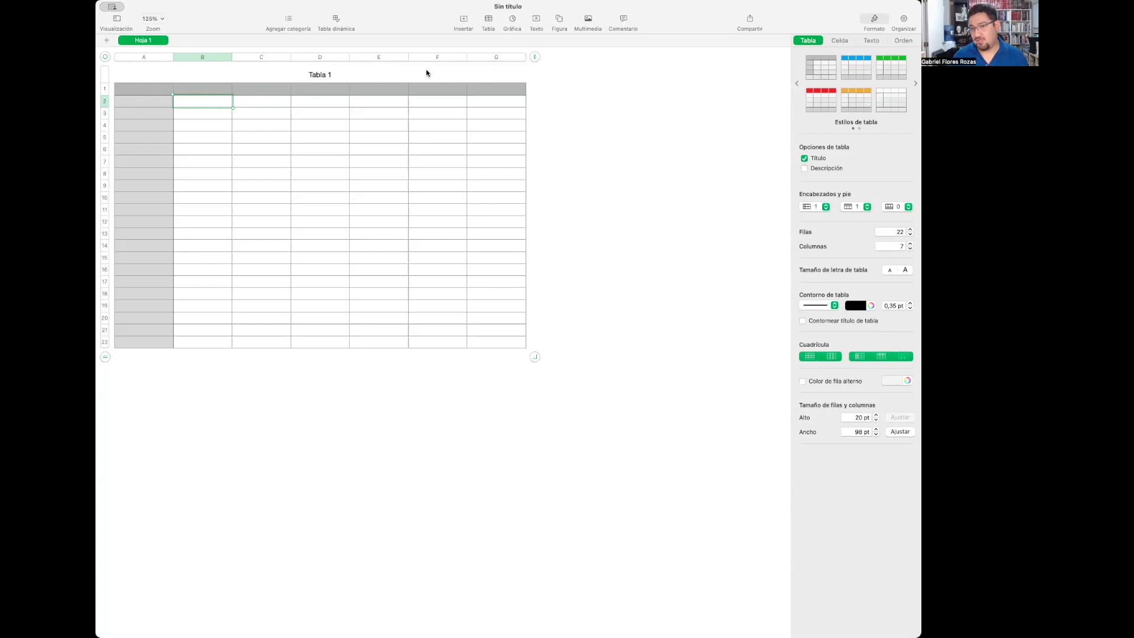
# Add one column and one row to the end of the blank table.
pyautogui.click(534, 56)
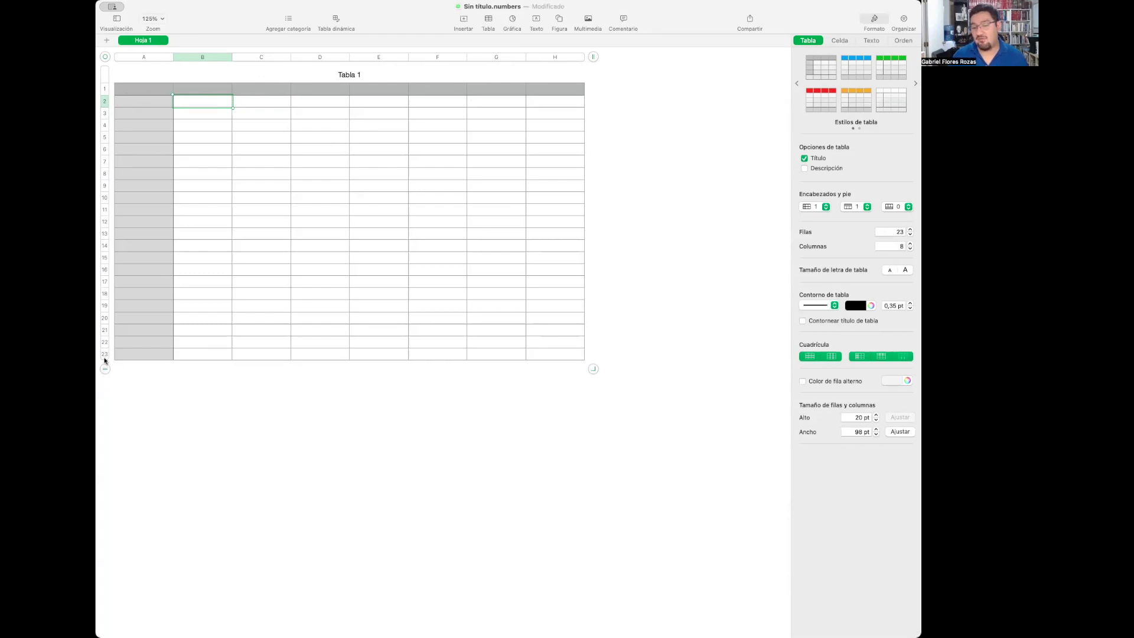
pyautogui.click(104, 357)
pyautogui.click(245, 407)
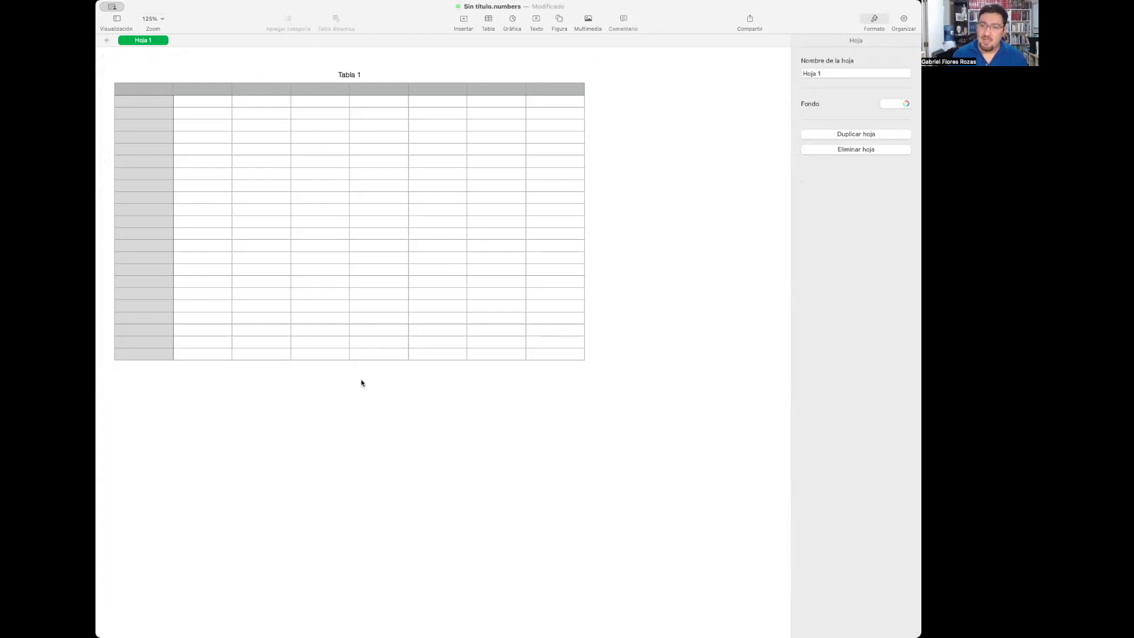
# Shrink the blank table to 22 rows and 6 columns.
pyautogui.click(519, 319)
pyautogui.click(350, 238)
pyautogui.click(430, 161)
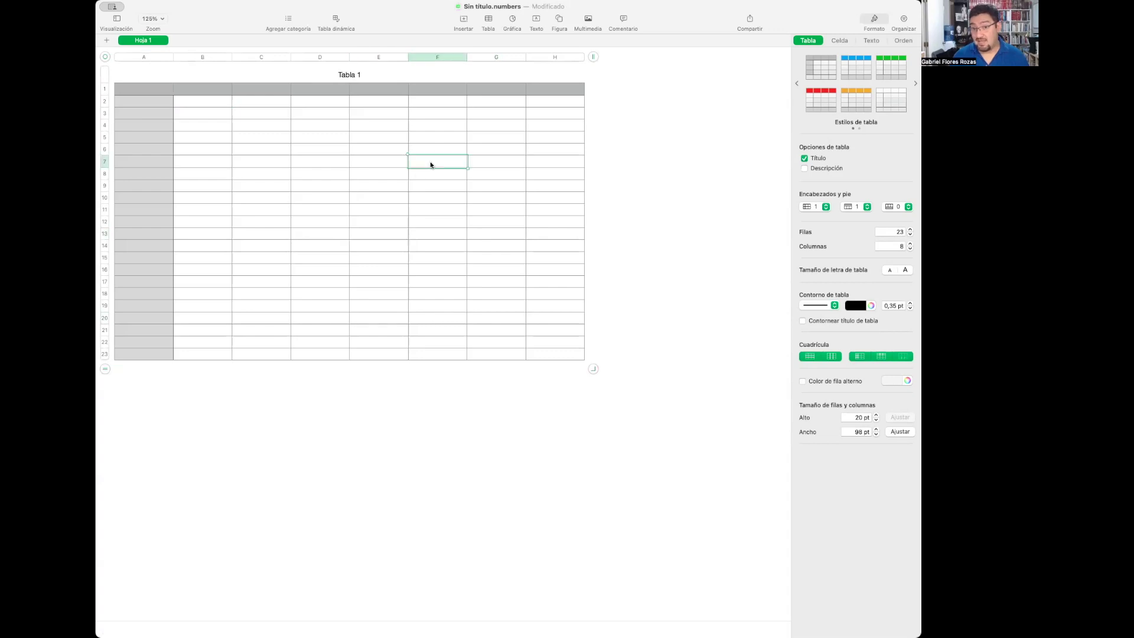
pyautogui.click(498, 248)
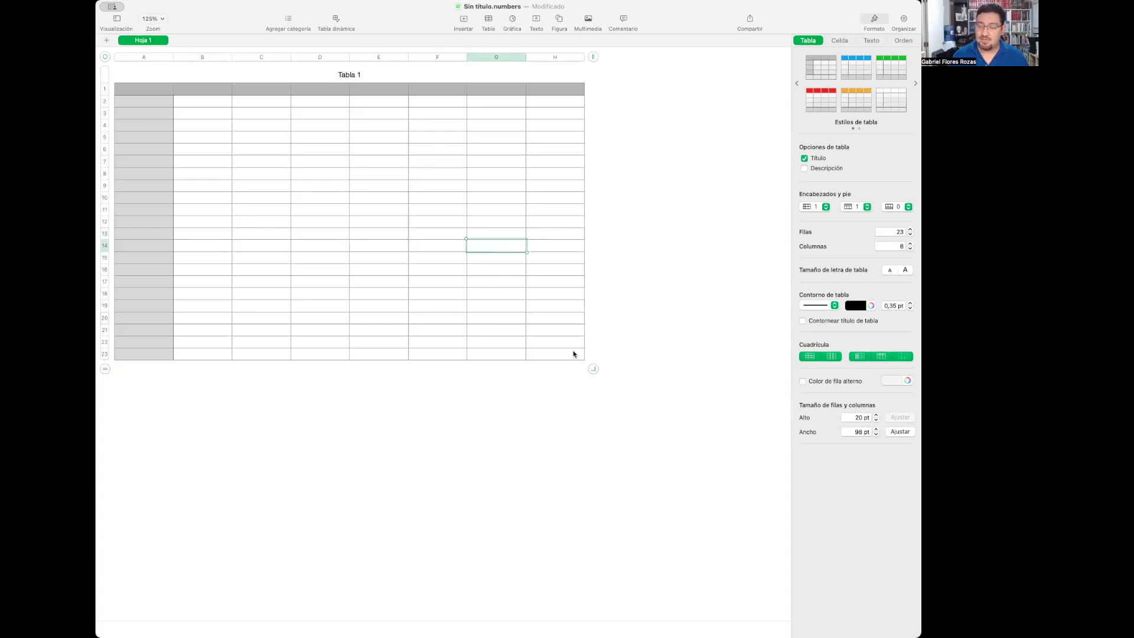
pyautogui.moveTo(594, 371); pyautogui.dragTo(504, 362)
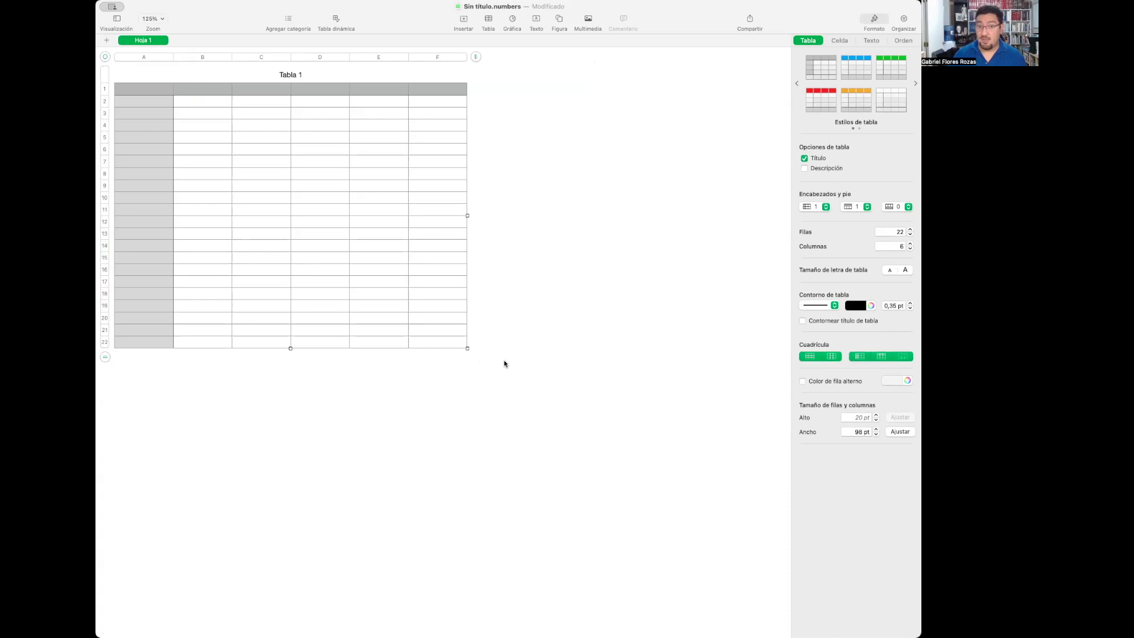
# Enter the column headers NOMBRE in cell A1 and PROMEDIO in cell B1.
pyautogui.click(168, 89)
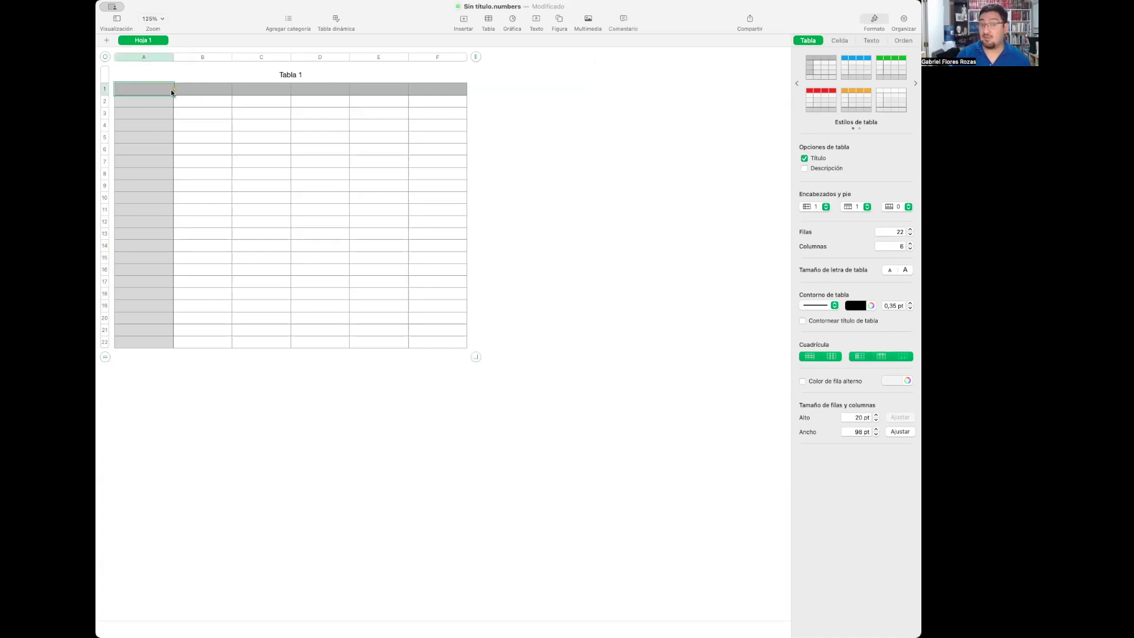
pyautogui.write('NOMBRE')
pyautogui.press('Tab')
pyautogui.write('PROMEDIO')
pyautogui.press('Return')
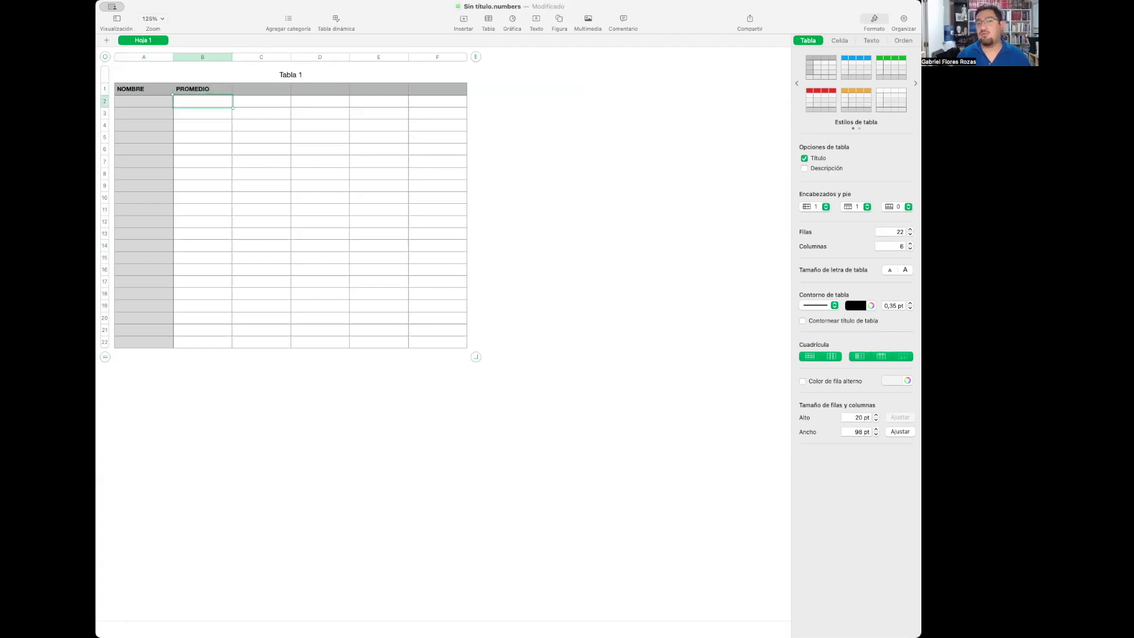
# Enter three students' first names in cells A2 to A4 of the NOMBRE column.
pyautogui.click(143, 101)
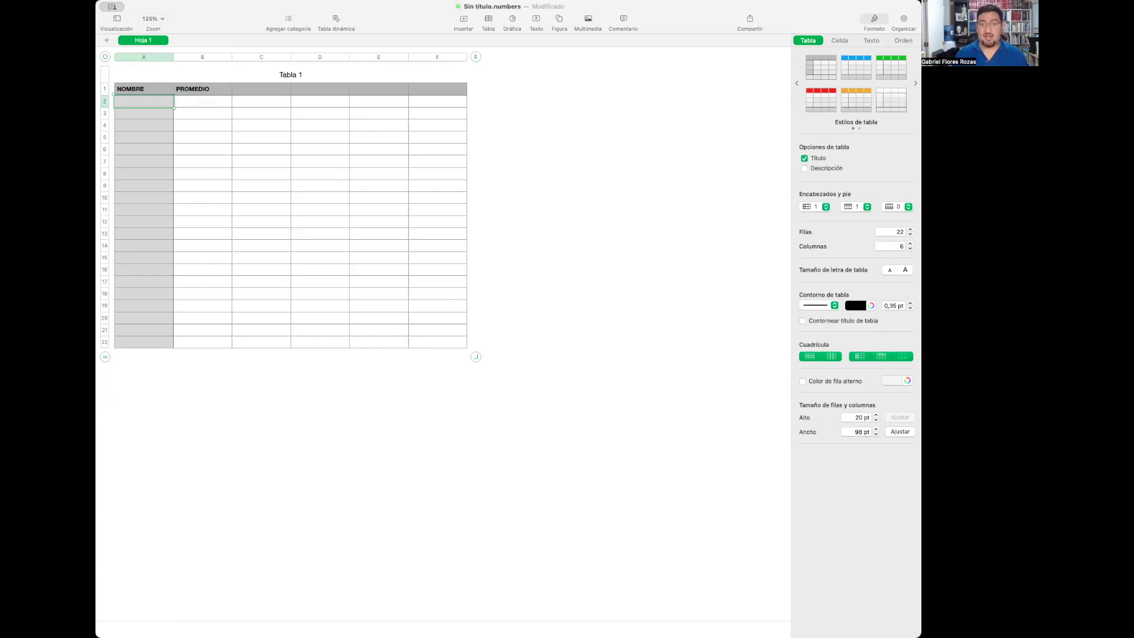
pyautogui.write('Clau')
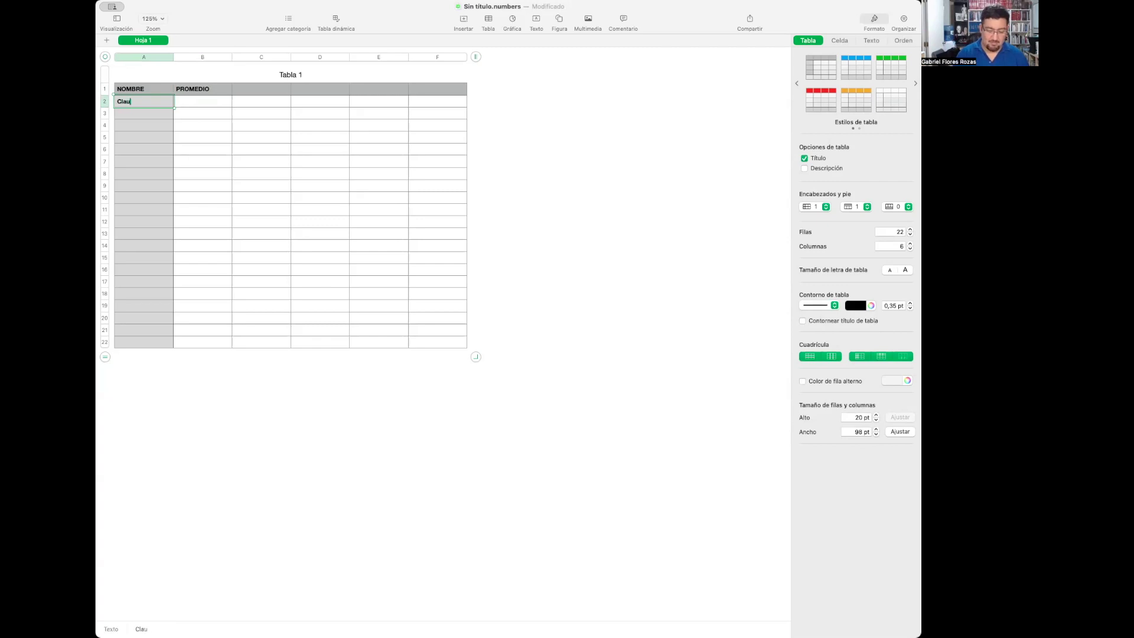
pyautogui.write('dia')
pyautogui.press('Return')
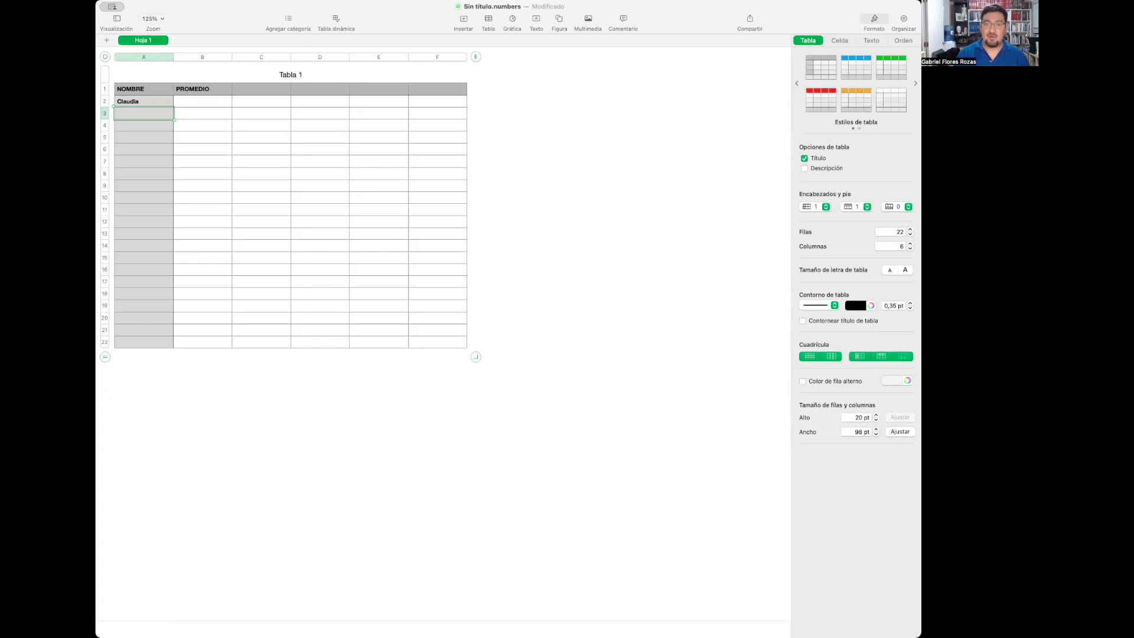
pyautogui.write('Scarlett')
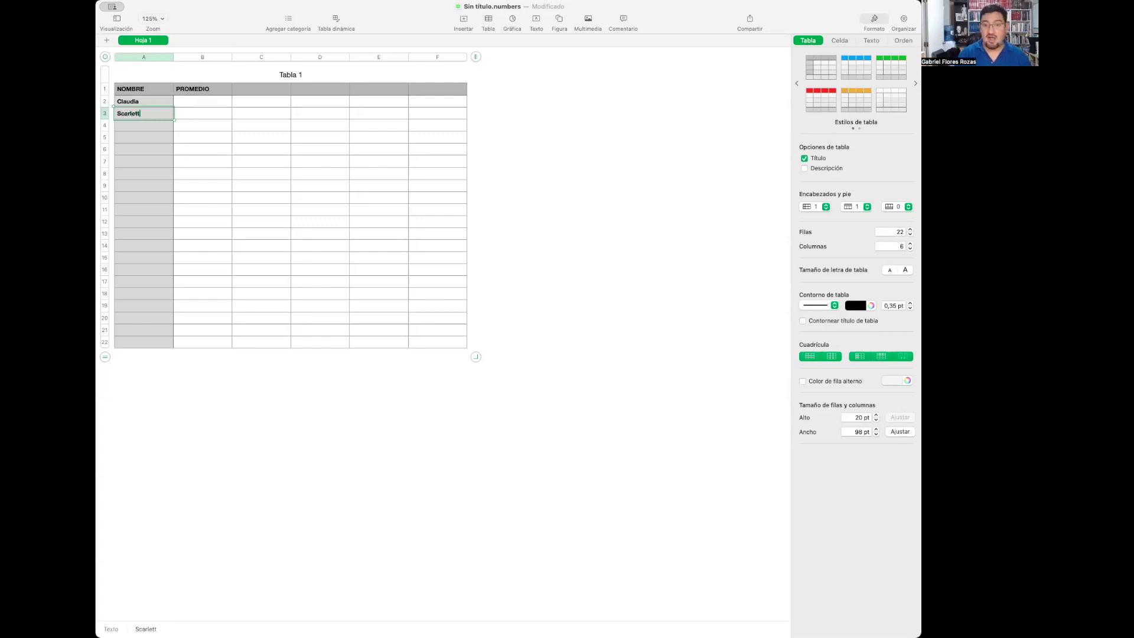
pyautogui.press('Return')
pyautogui.write('Alexandra')
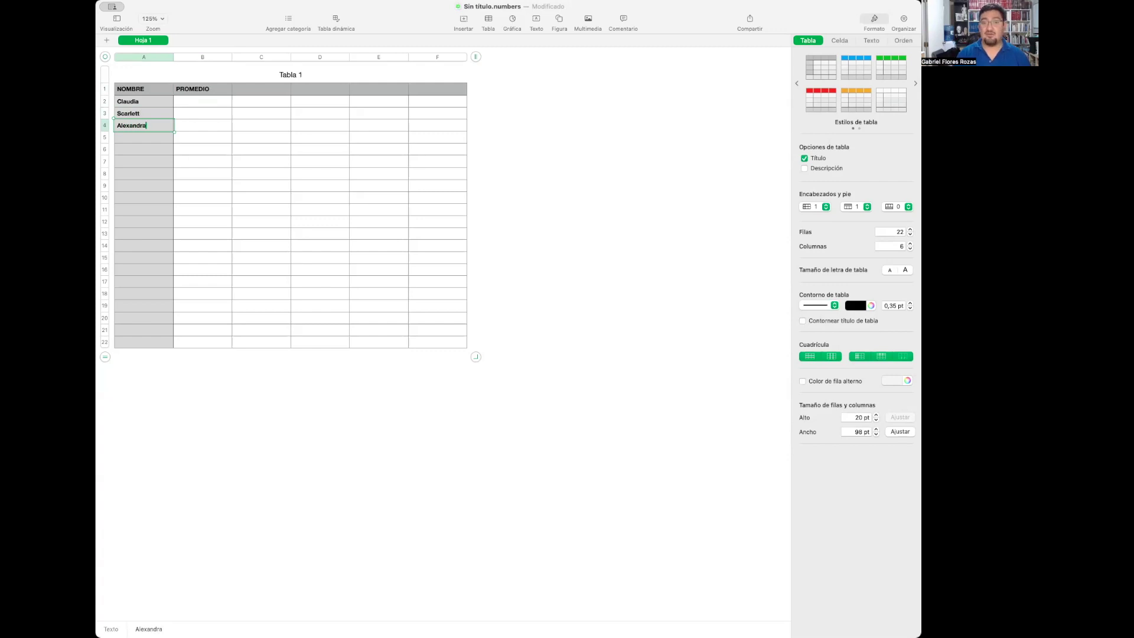
pyautogui.press('Return')
# Continue the NOMBRE column with four more first names in cells A5 to A8.
pyautogui.write('Antonio')
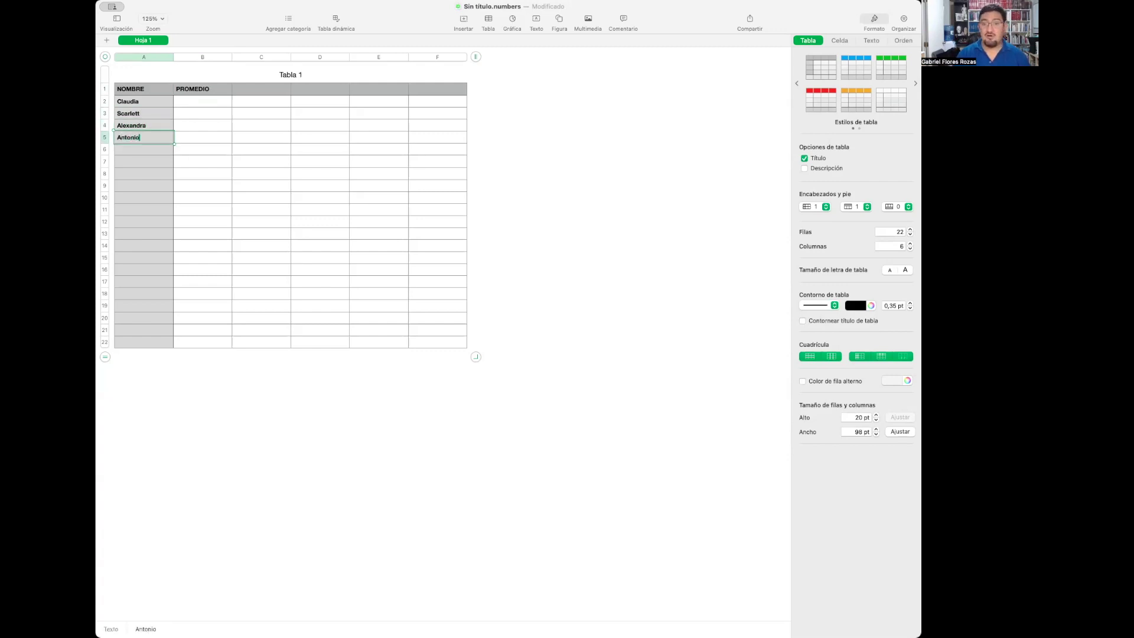
pyautogui.press('Return')
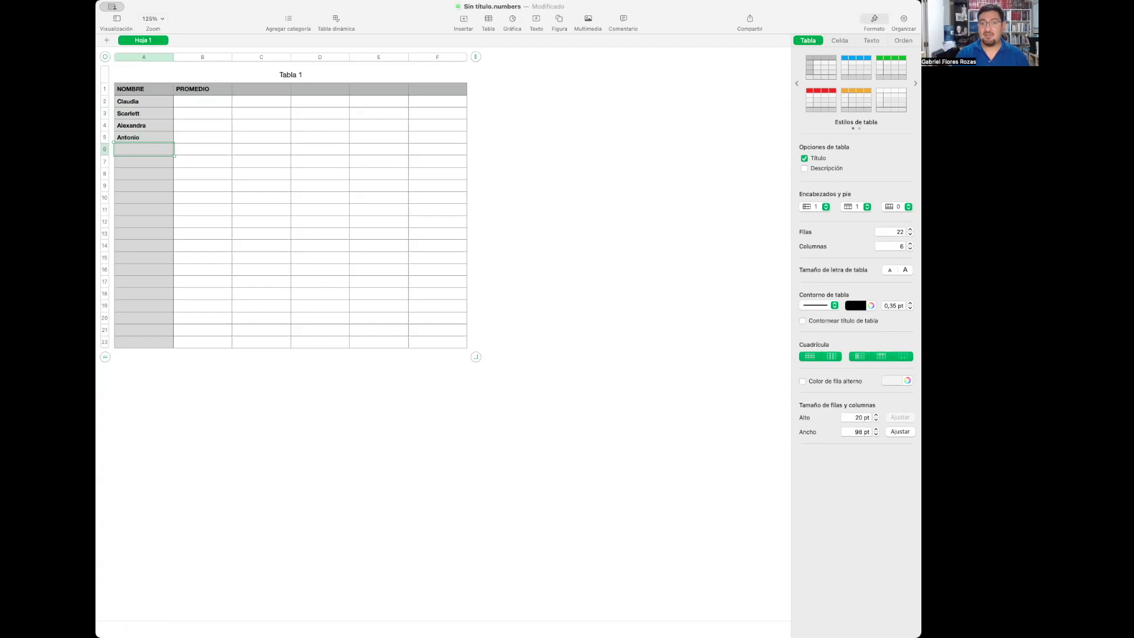
pyautogui.write('Brad')
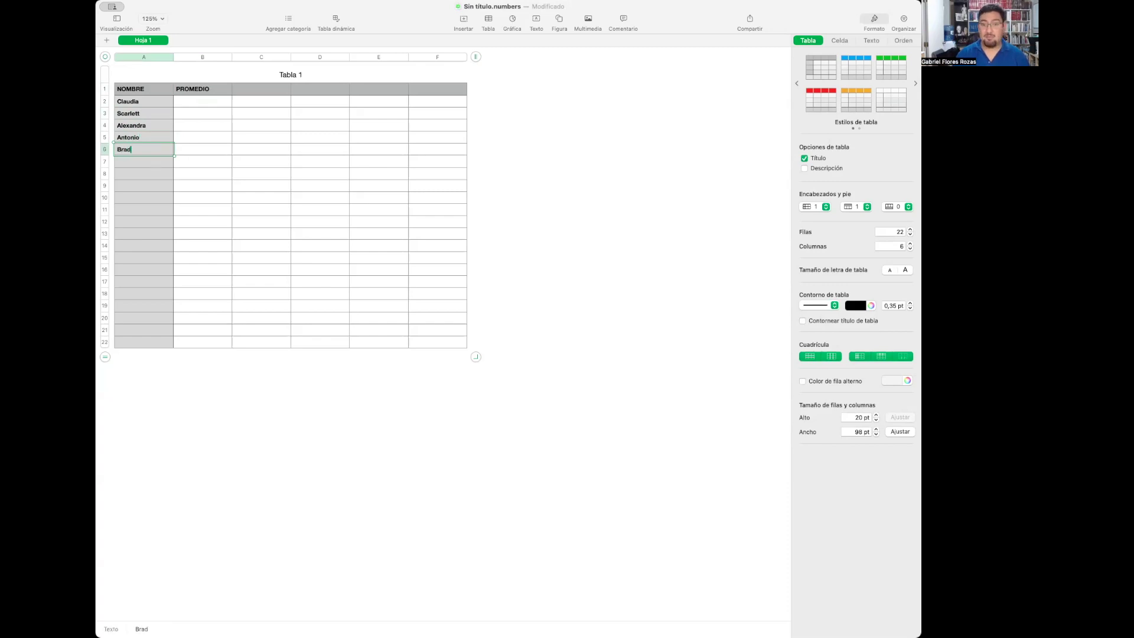
pyautogui.press('Return')
pyautogui.write('Leonardo')
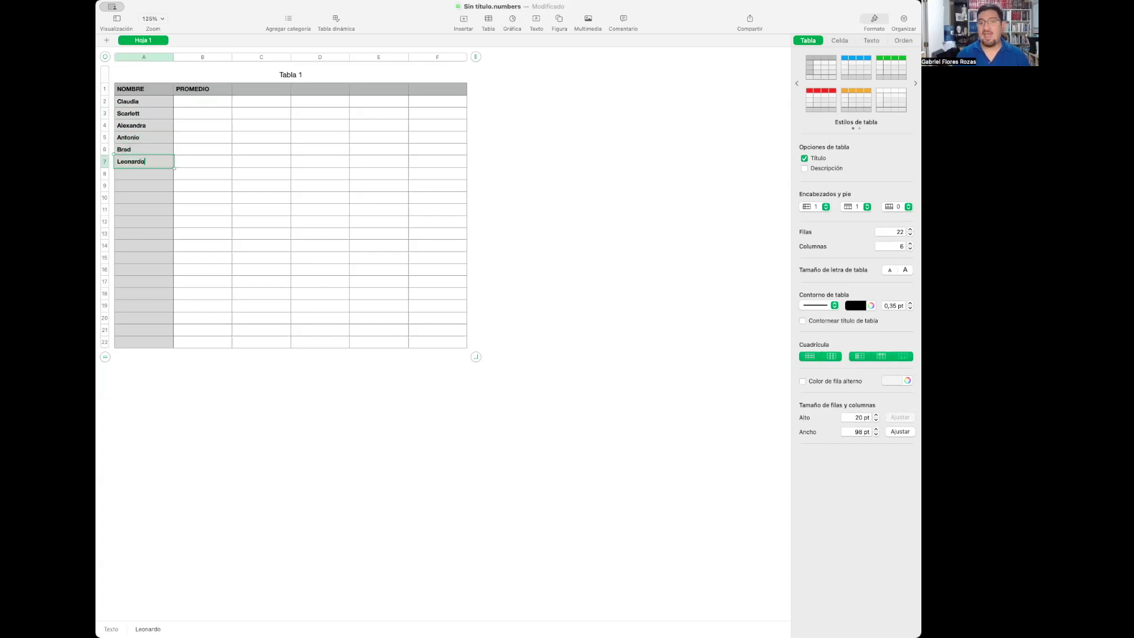
pyautogui.press('Return')
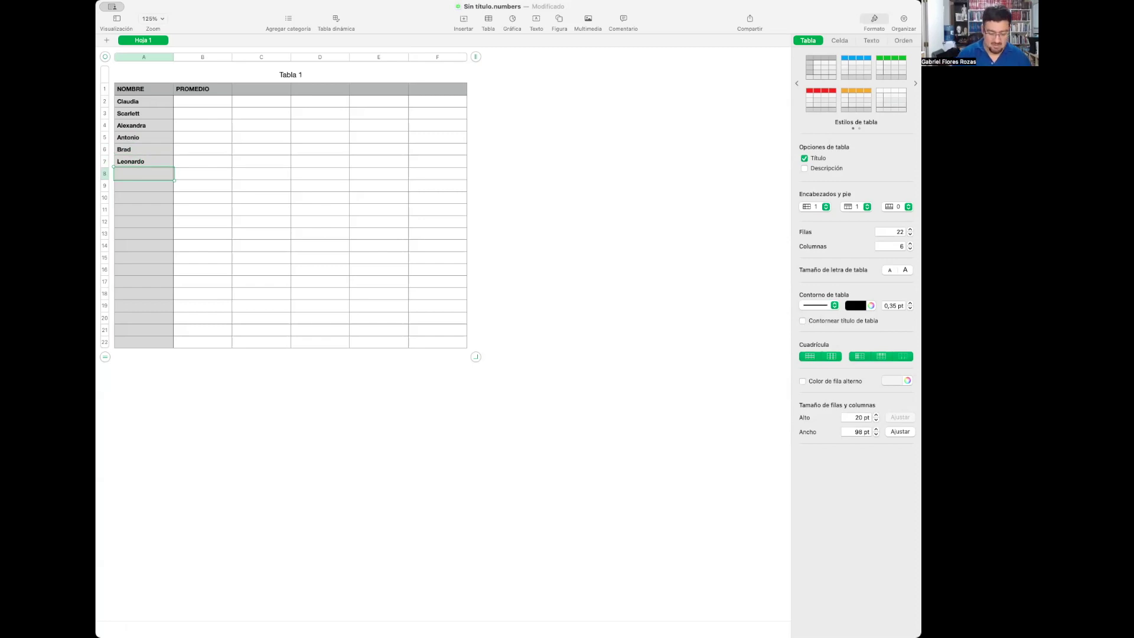
pyautogui.write('Juanito')
pyautogui.press('Return')
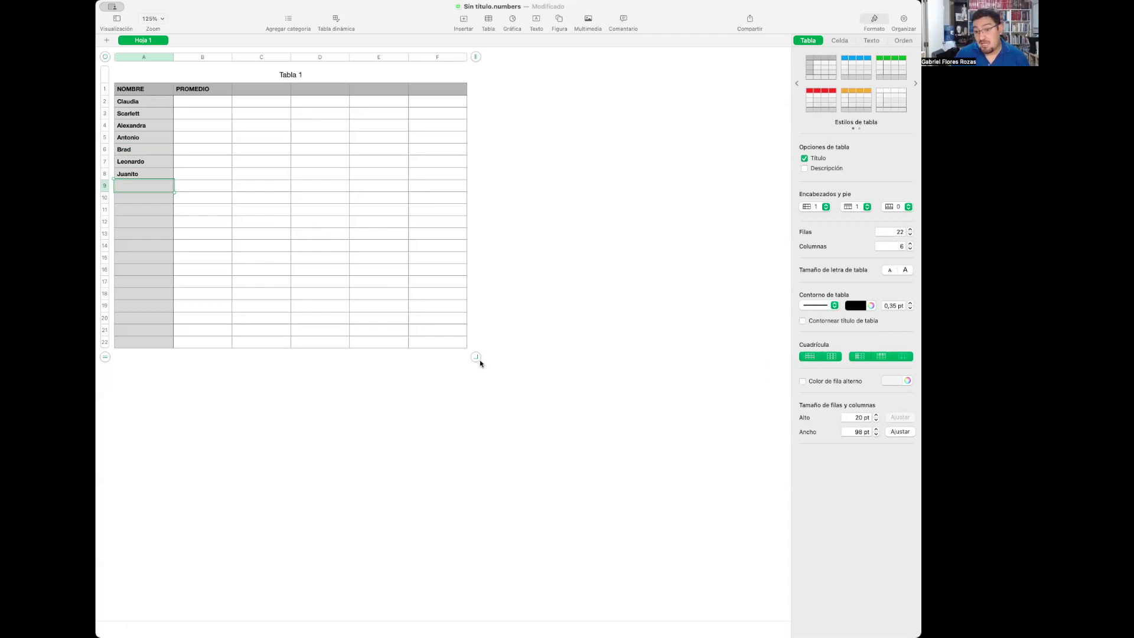
# Shrink the table to 8 rows and 2 columns, and set the zoom to 300%.
pyautogui.moveTo(477, 359); pyautogui.dragTo(281, 200)
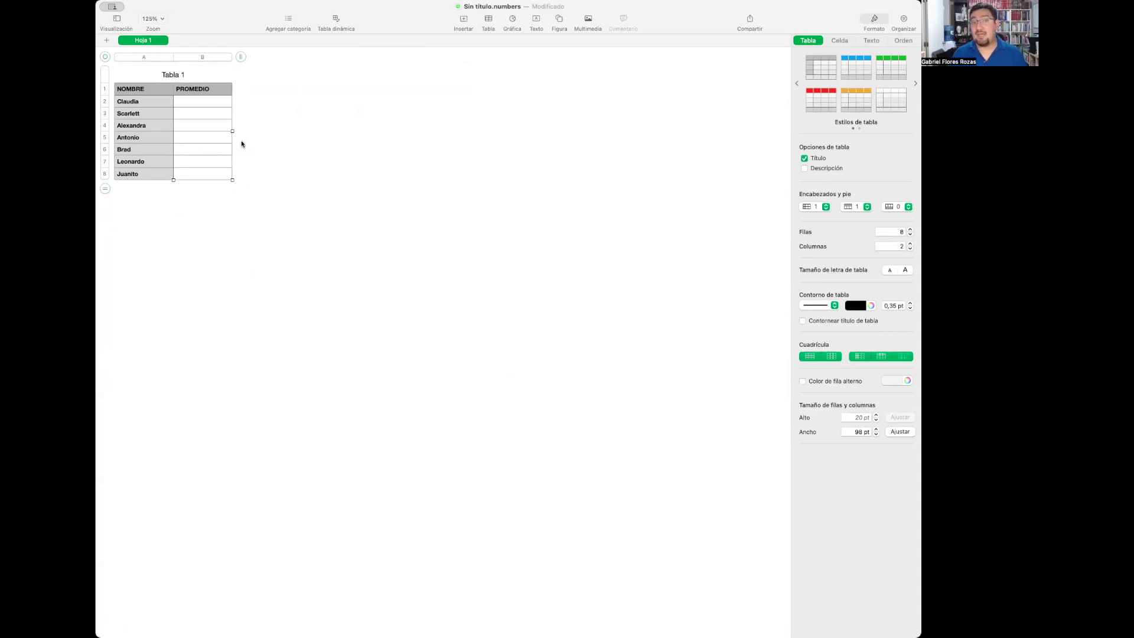
pyautogui.click(151, 19)
pyautogui.click(154, 109)
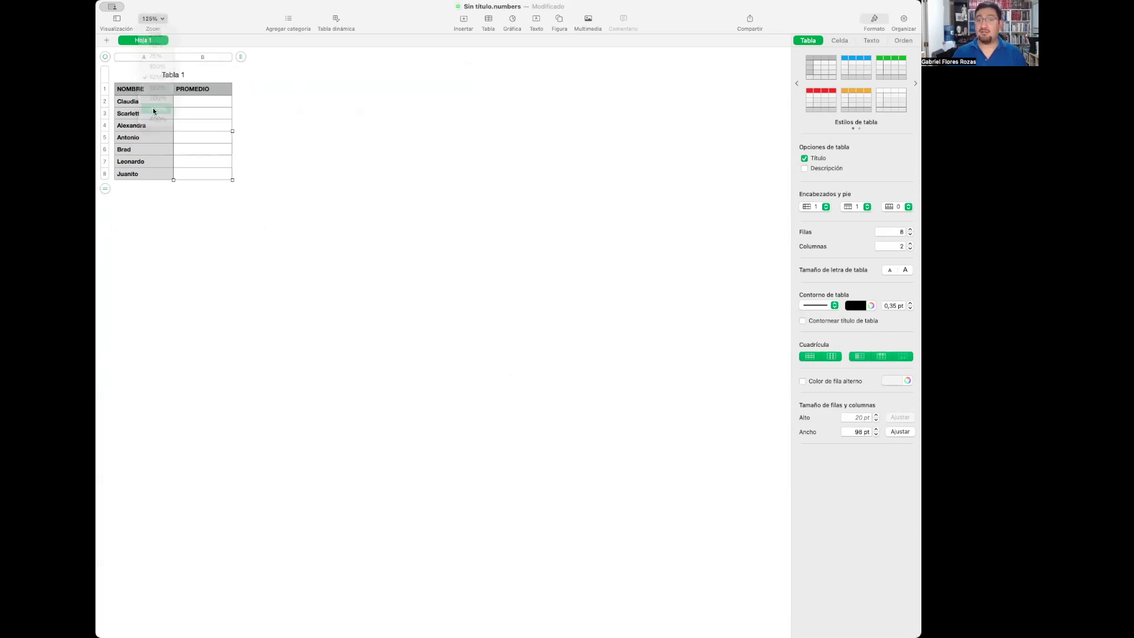
pyautogui.click(479, 169)
# Enter the averages 3,0, 7,0 and 6,9 in cells B2 to B4 of the PROMEDIO column.
pyautogui.click(326, 154)
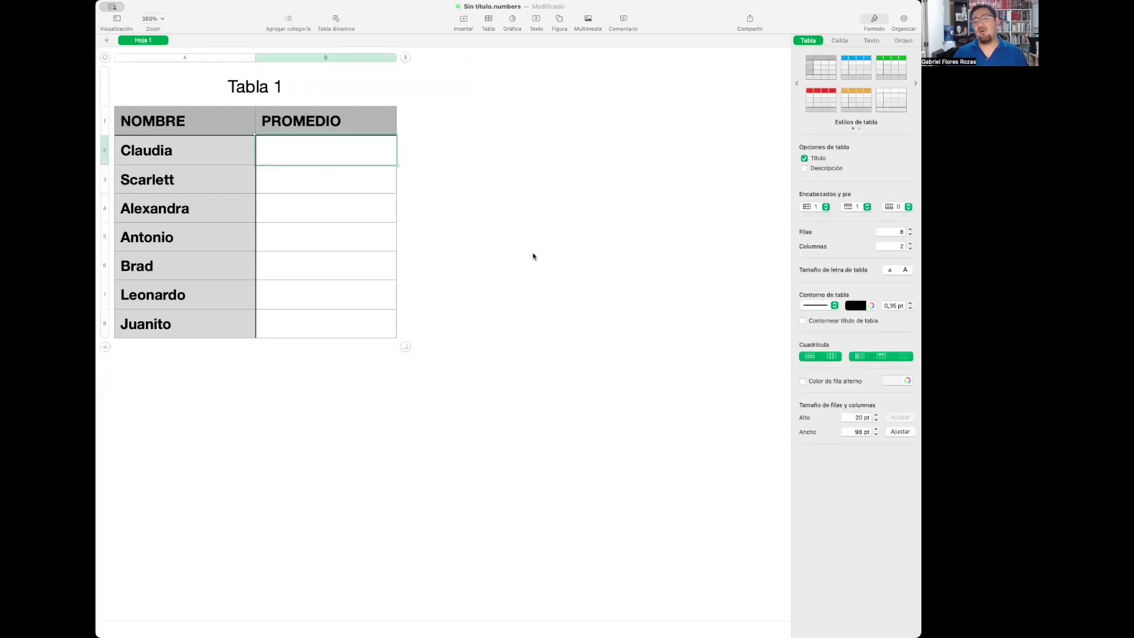
pyautogui.write('3,0')
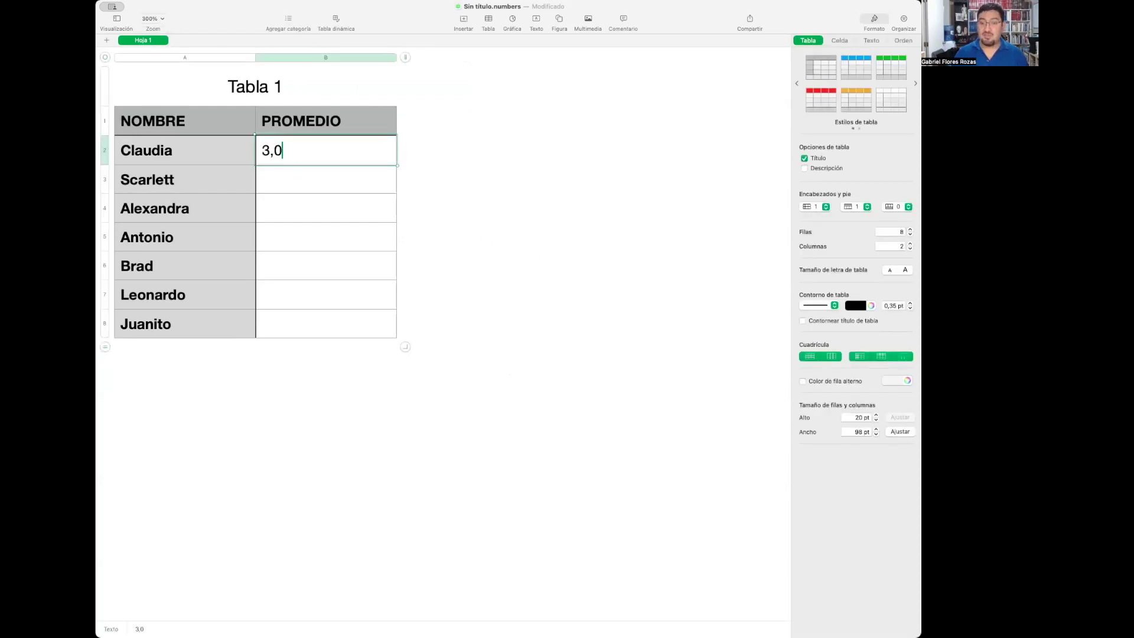
pyautogui.press('Return')
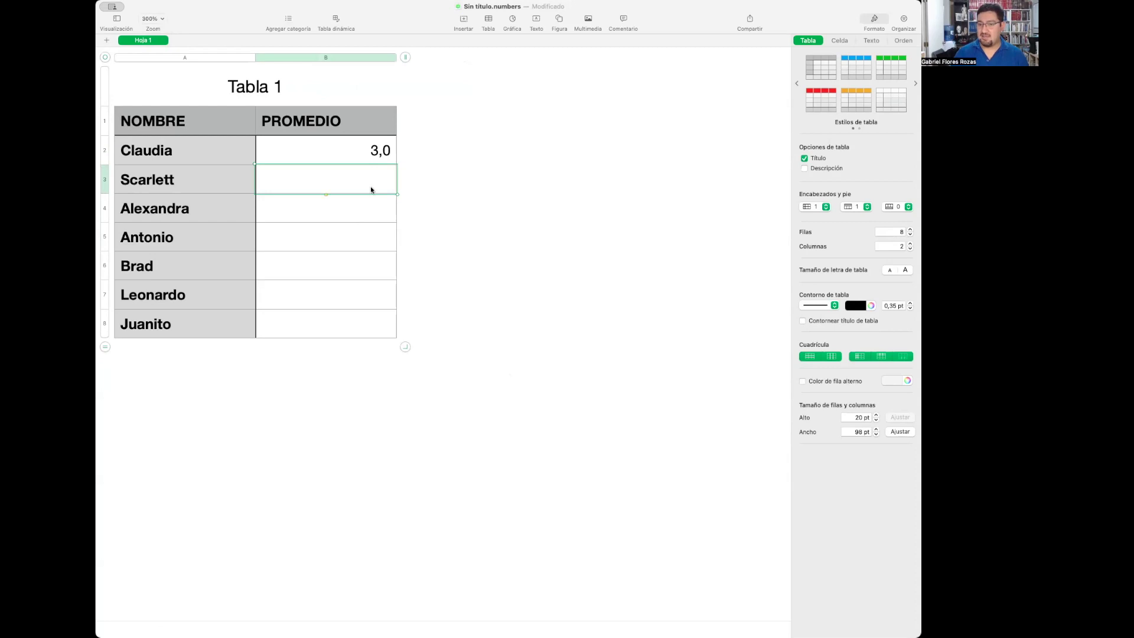
pyautogui.write('7,0')
pyautogui.press('Return')
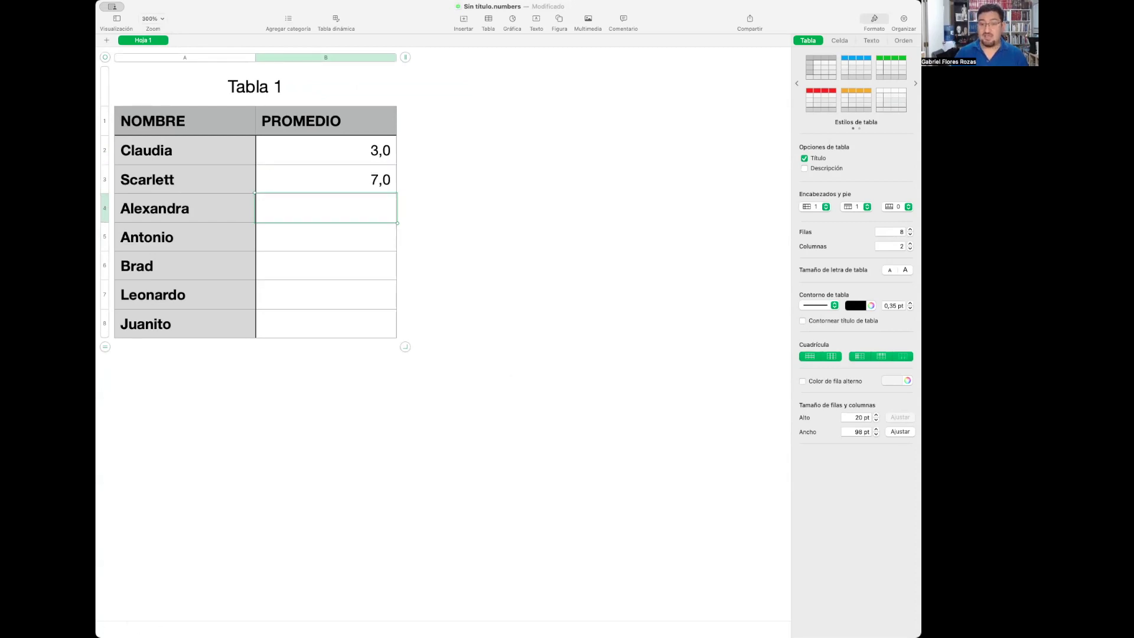
pyautogui.write('6,9')
pyautogui.press('Return')
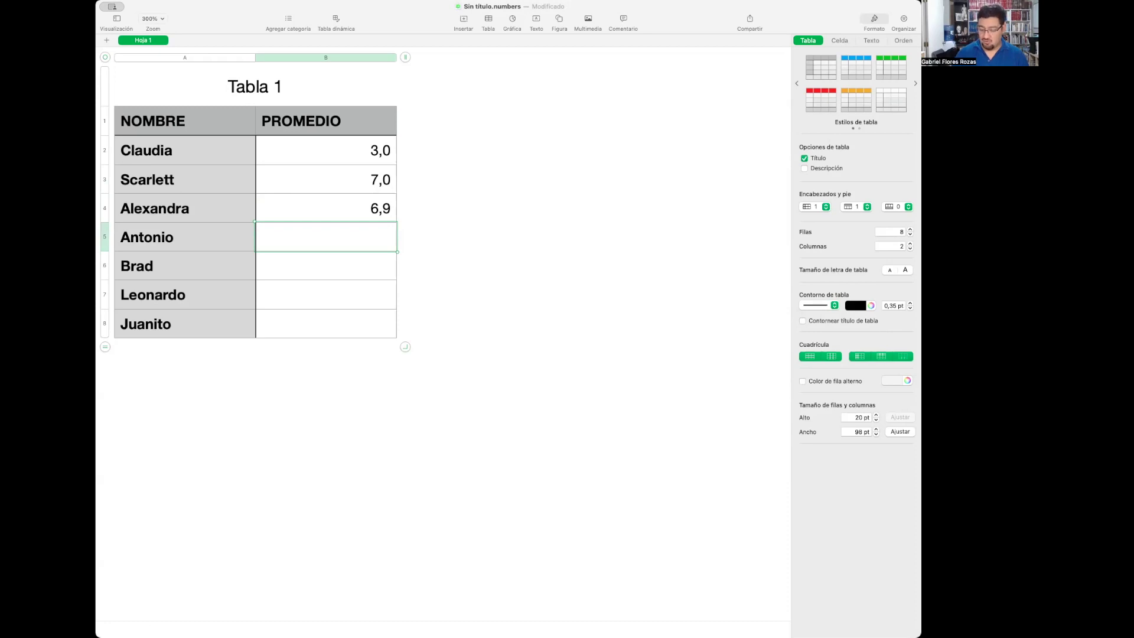
# Enter the averages 4,0, 5,5, 2,5 and 4,8 in cells B5 to B8 of the PROMEDIO column.
pyautogui.write('4,0')
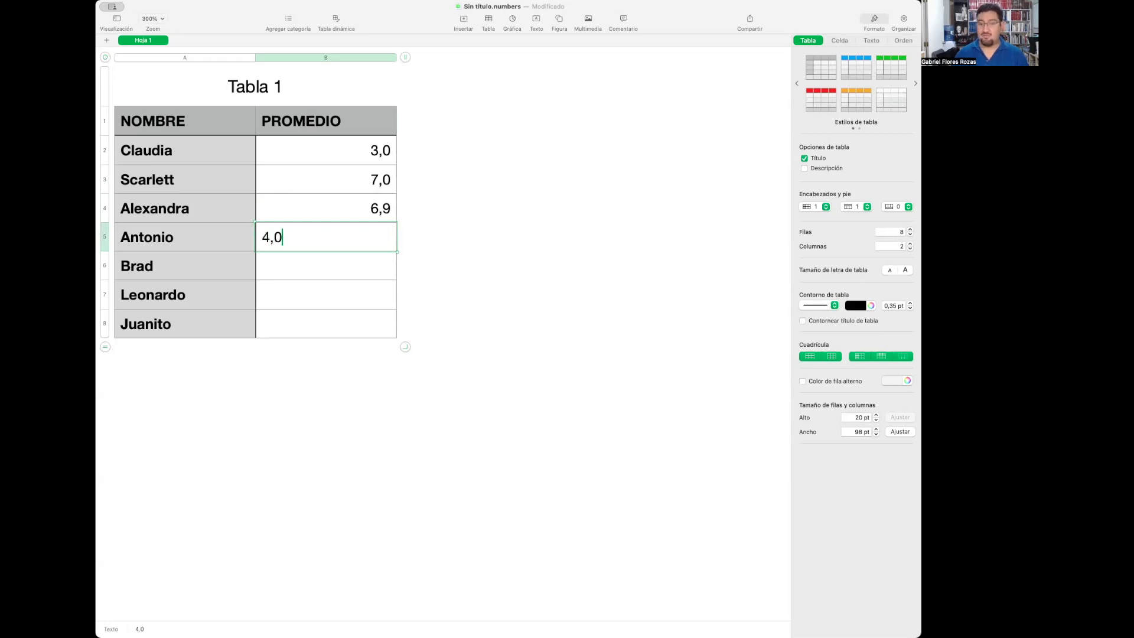
pyautogui.press('Return')
pyautogui.write('5,5')
pyautogui.press('Return')
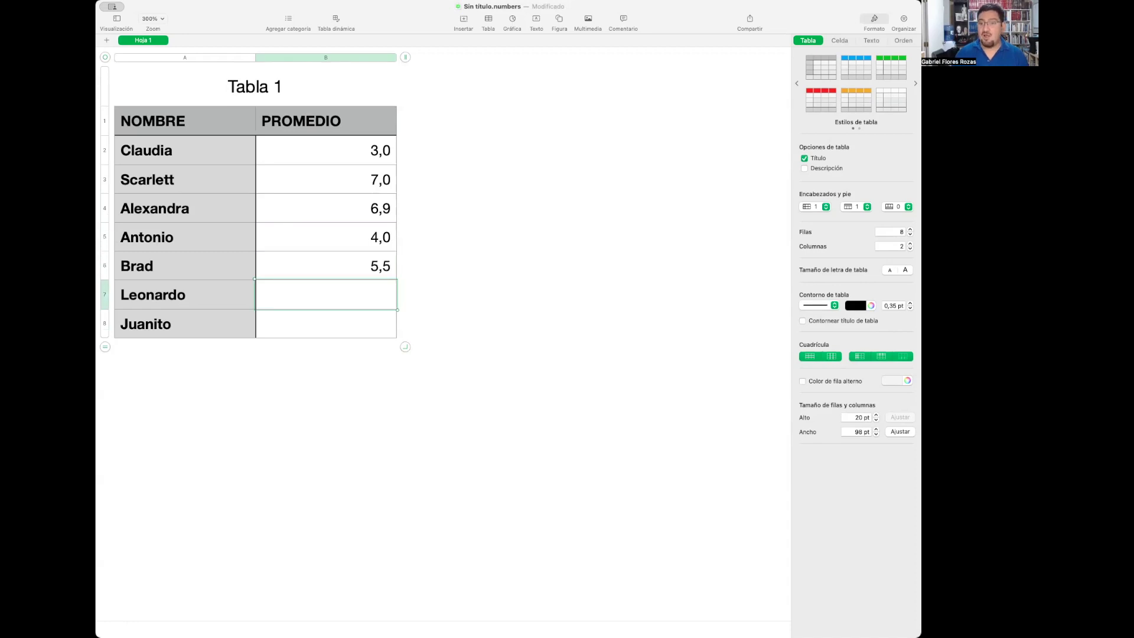
pyautogui.write('2,5')
pyautogui.press('Return')
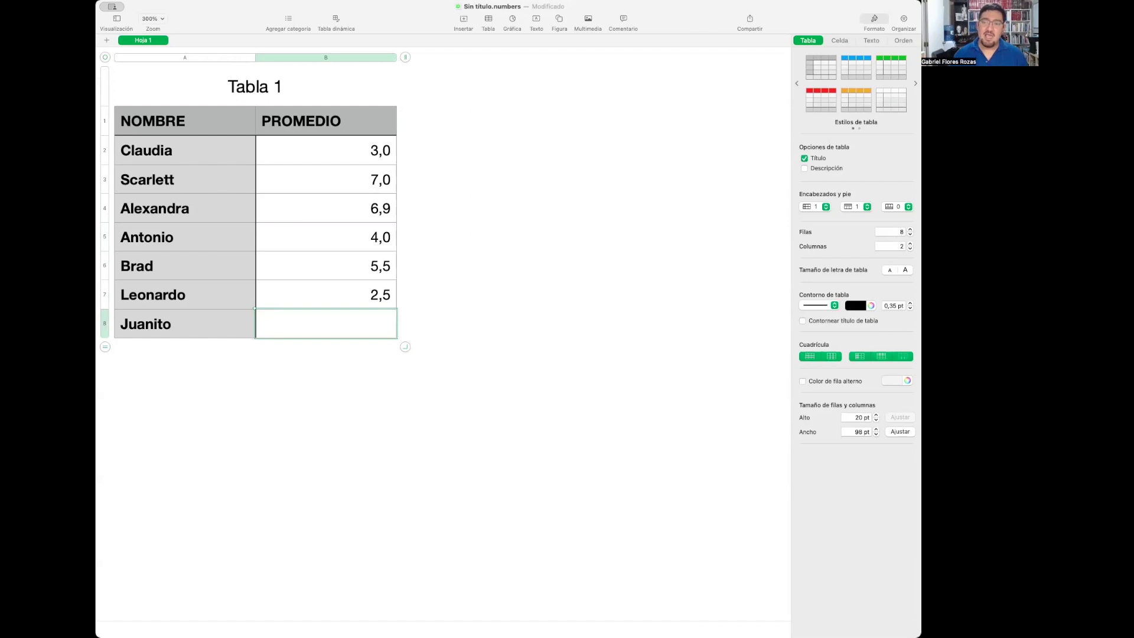
pyautogui.write('4,8')
pyautogui.press('Return')
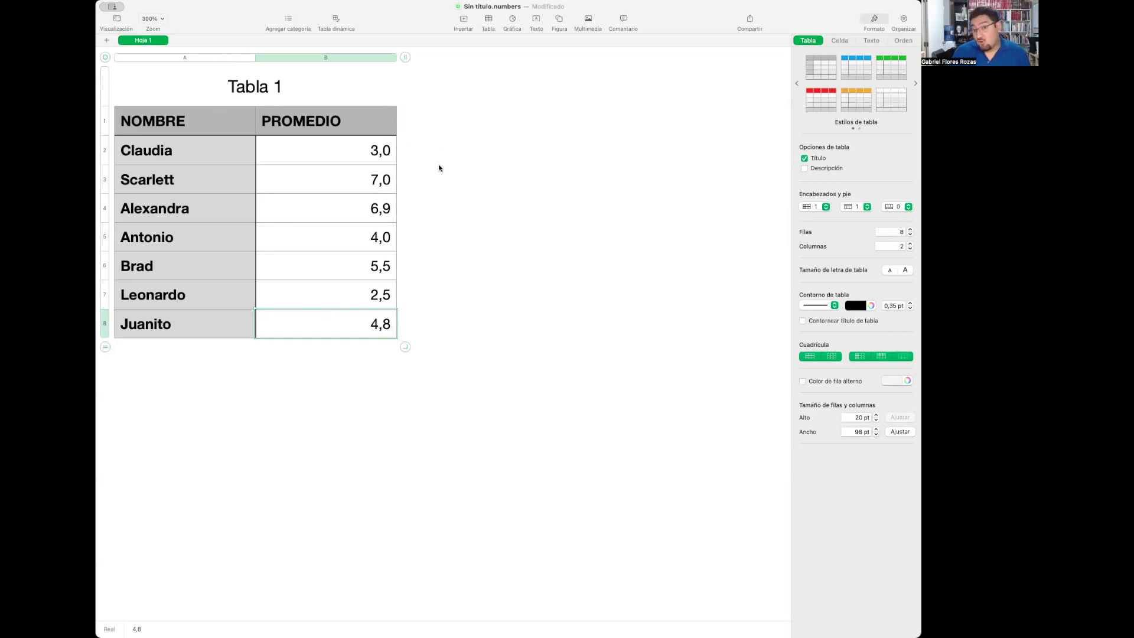
# Select the NOMBRE and PROMEDIO header cells and apply the red-header table style.
pyautogui.click(463, 194)
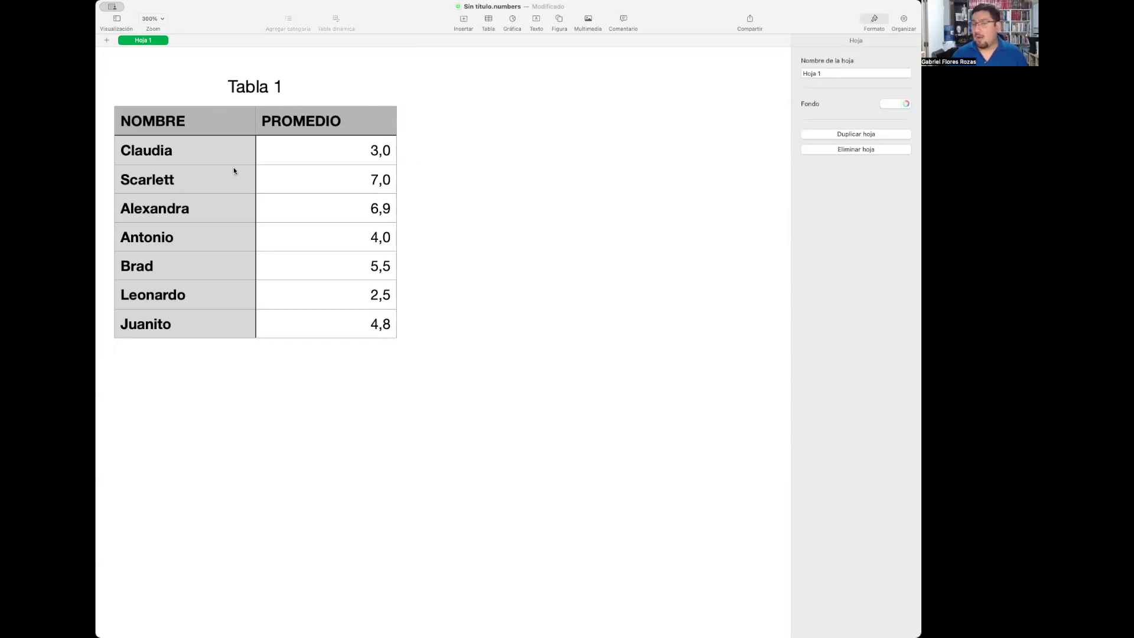
pyautogui.click(212, 122)
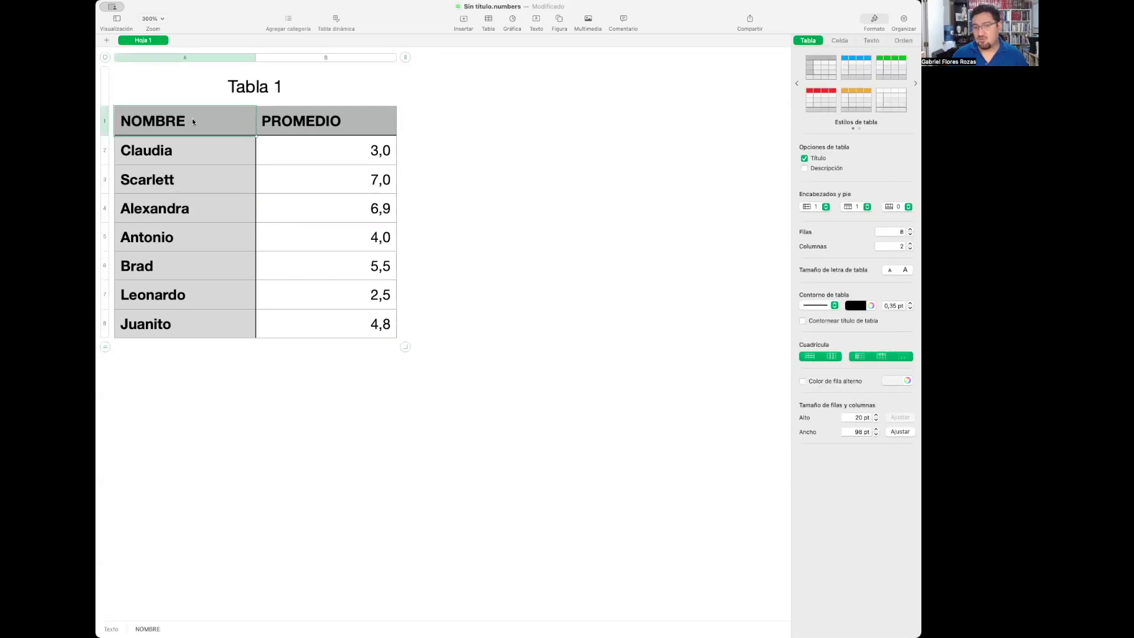
pyautogui.moveTo(193, 120); pyautogui.dragTo(349, 122)
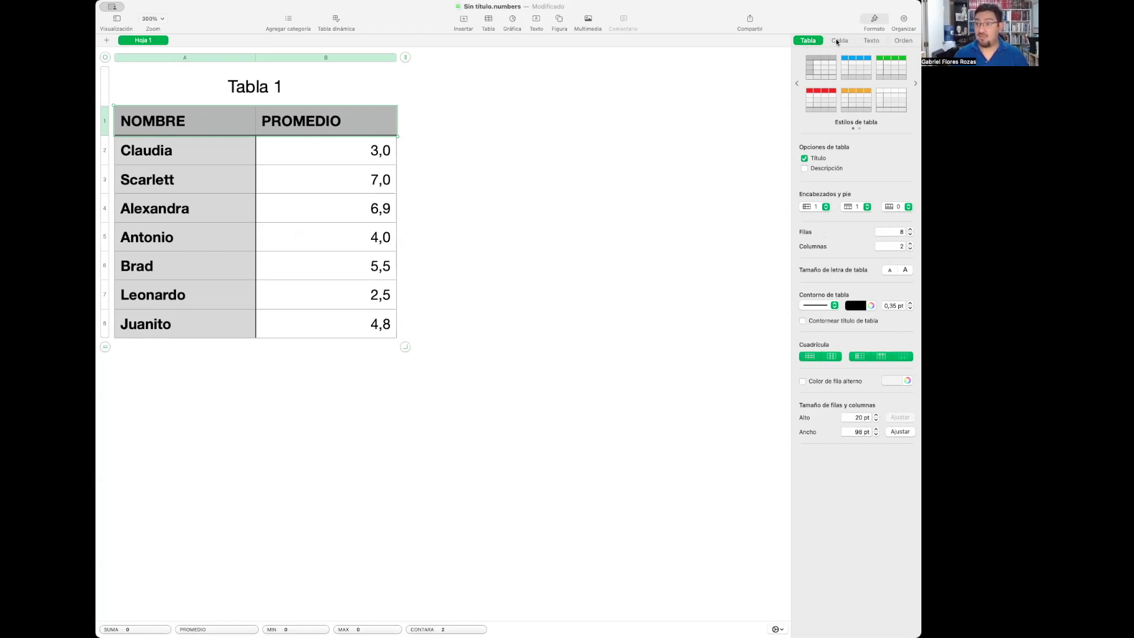
pyautogui.click(821, 102)
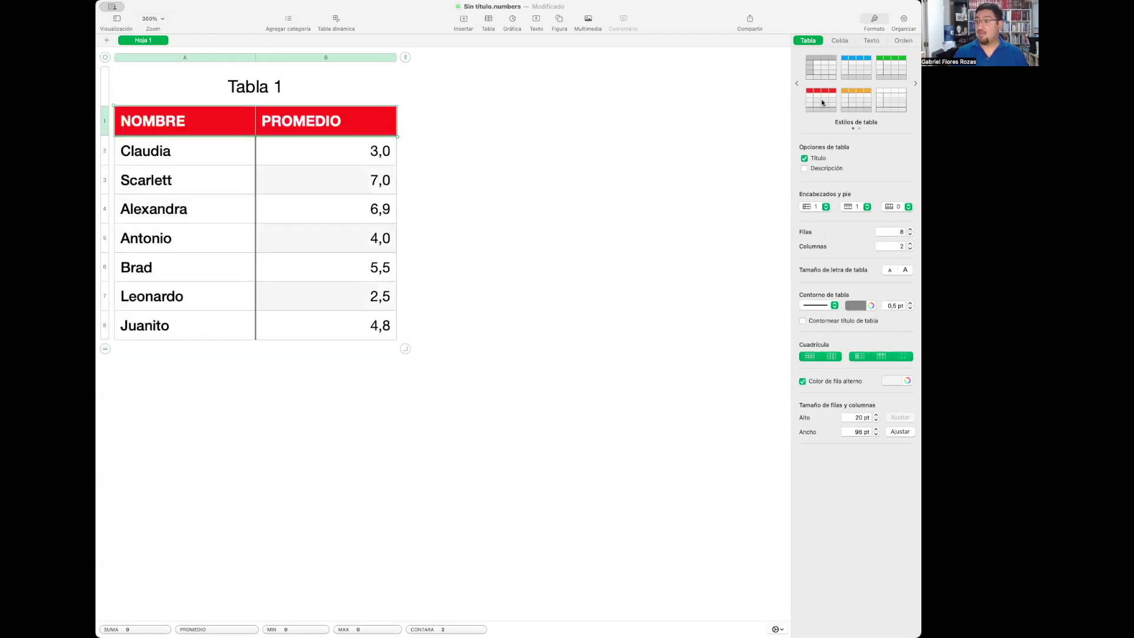
# Center the text of the NOMBRE and PROMEDIO header cells, and deselect the table.
pyautogui.click(835, 40)
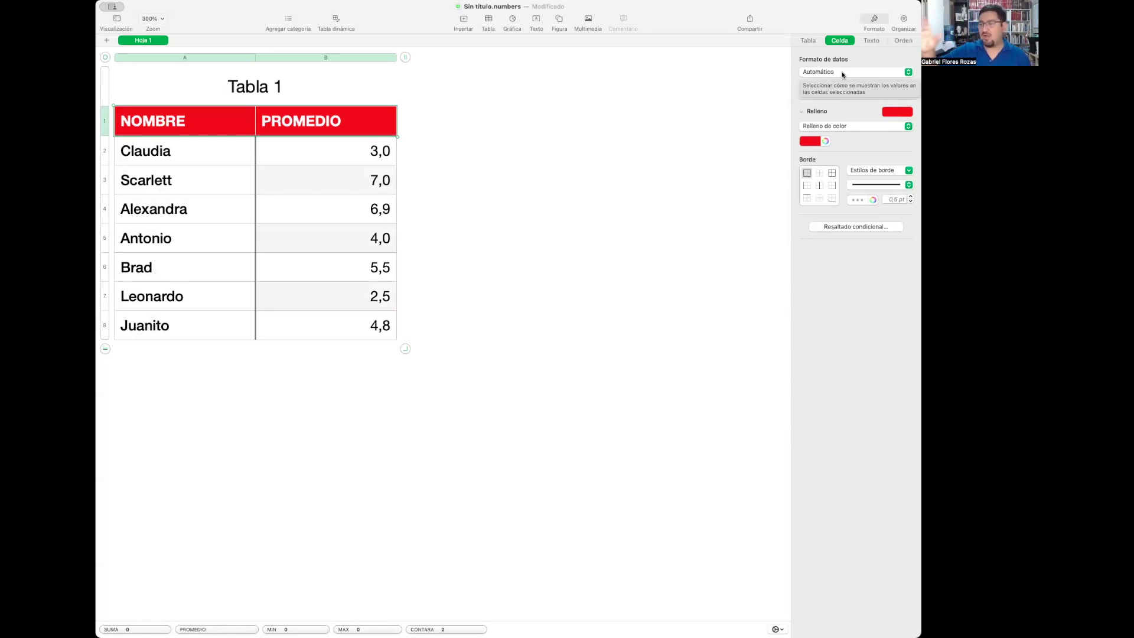
pyautogui.click(877, 43)
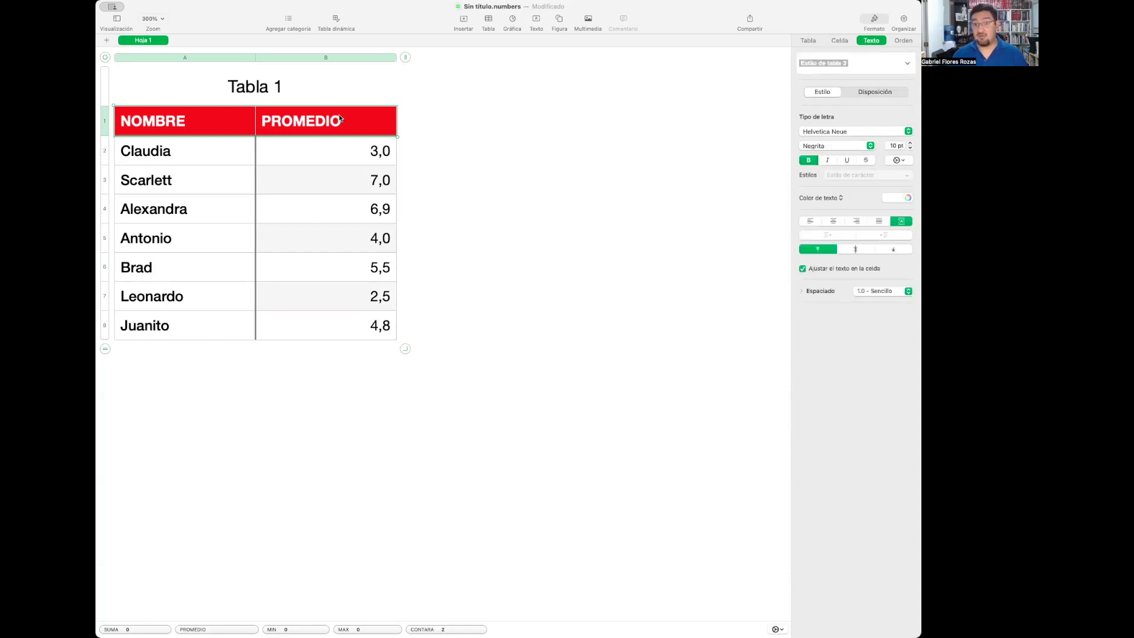
pyautogui.click(834, 221)
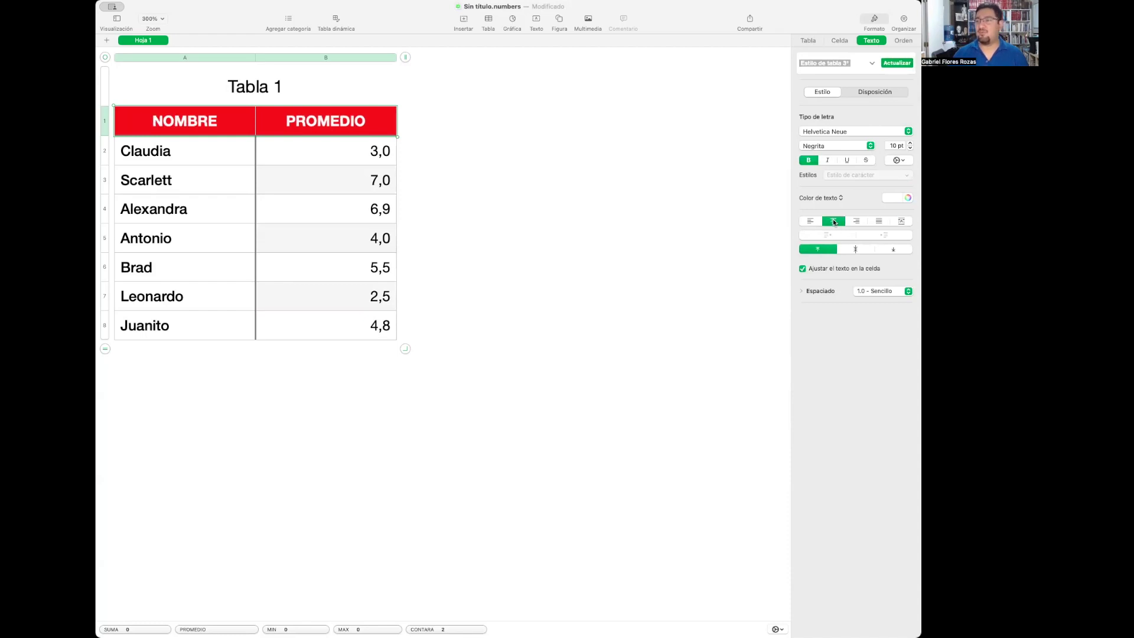
pyautogui.click(903, 41)
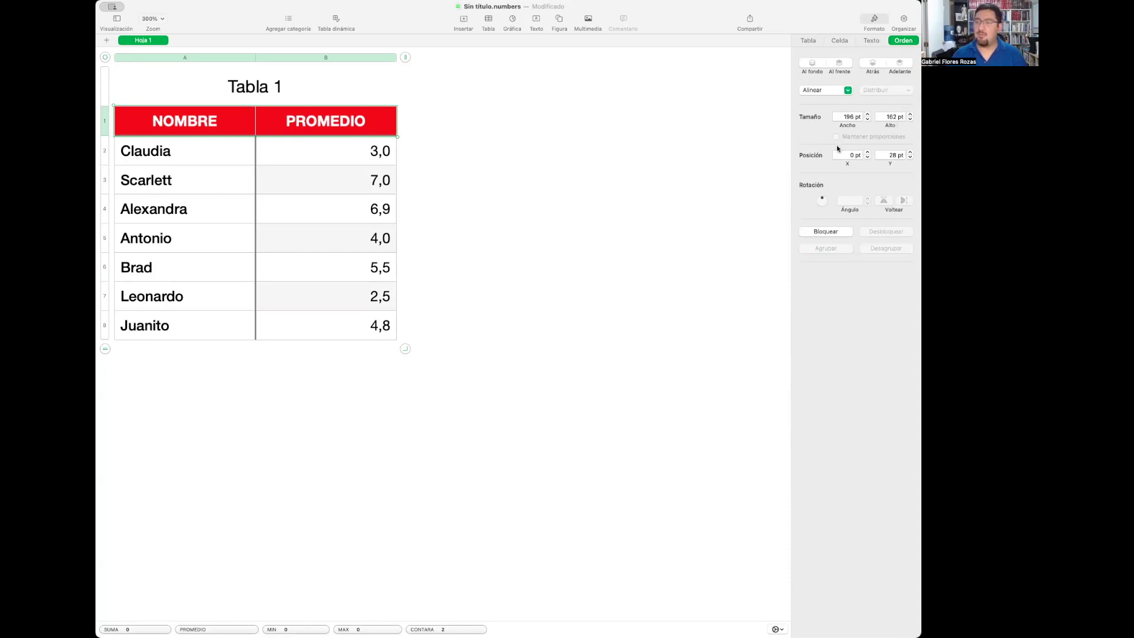
pyautogui.click(487, 195)
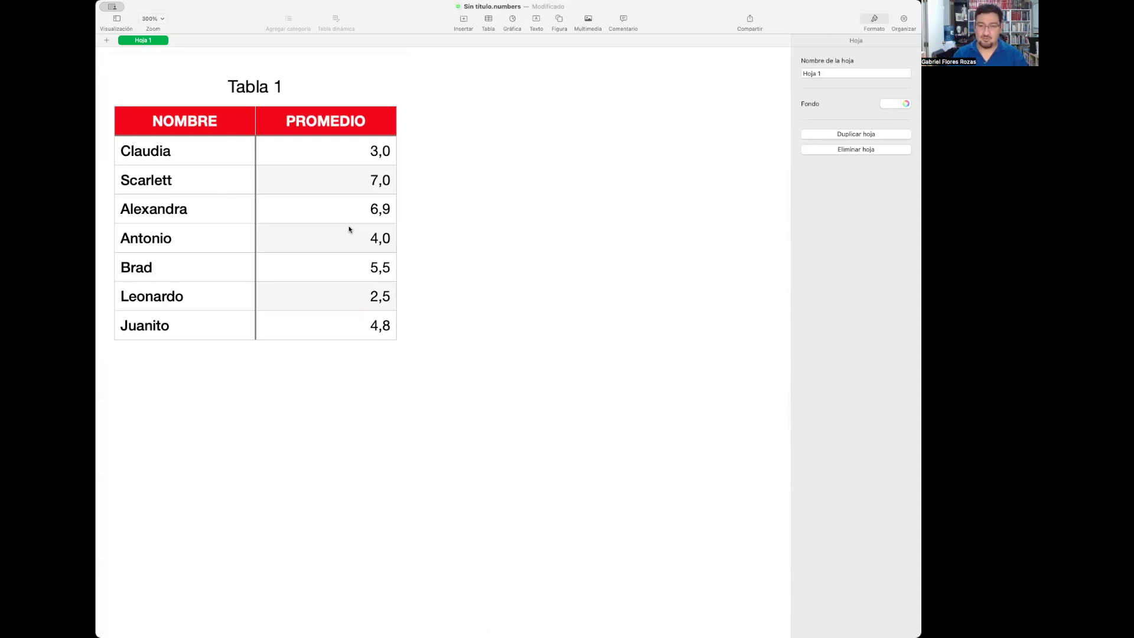
# Select the whole table including its headers and insert a 2D column chart from it.
pyautogui.moveTo(186, 121); pyautogui.dragTo(327, 324)
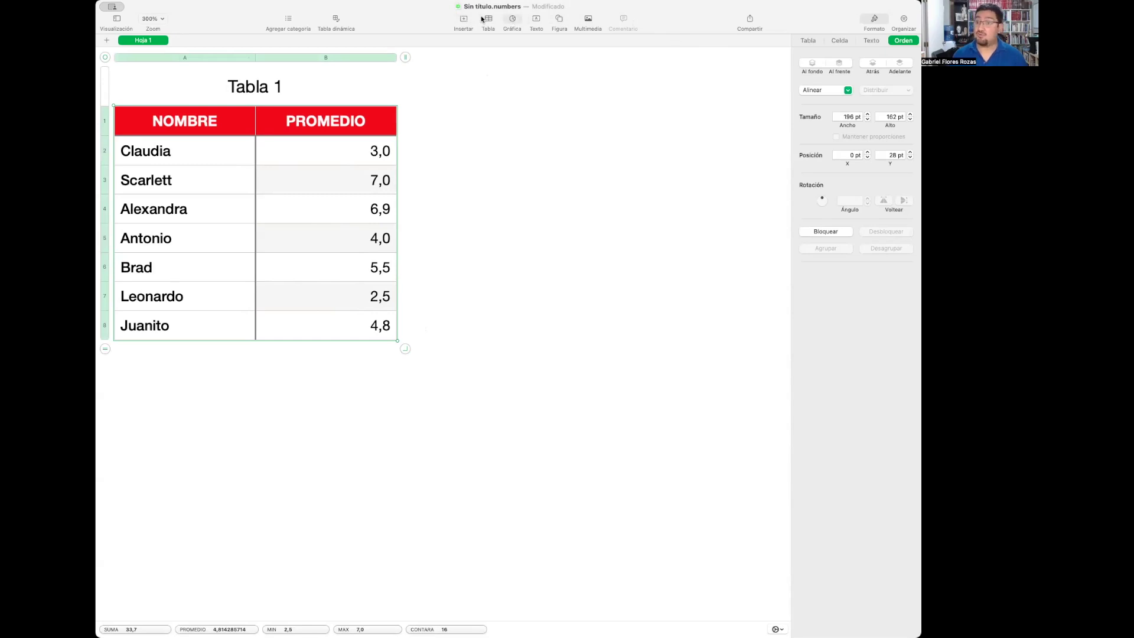
pyautogui.click(511, 19)
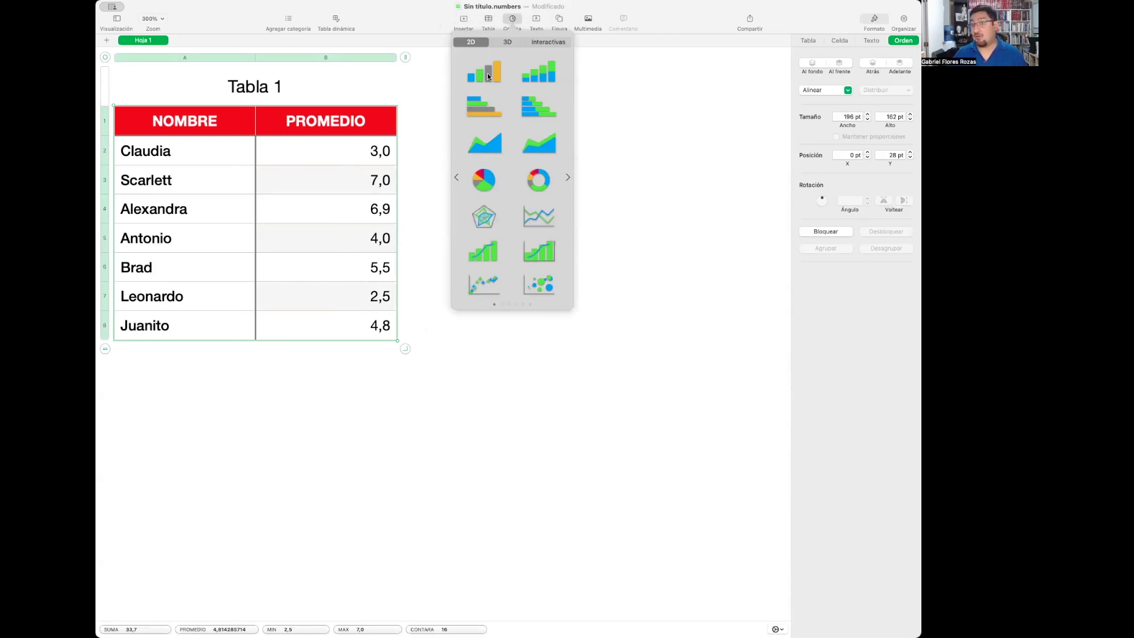
pyautogui.click(485, 75)
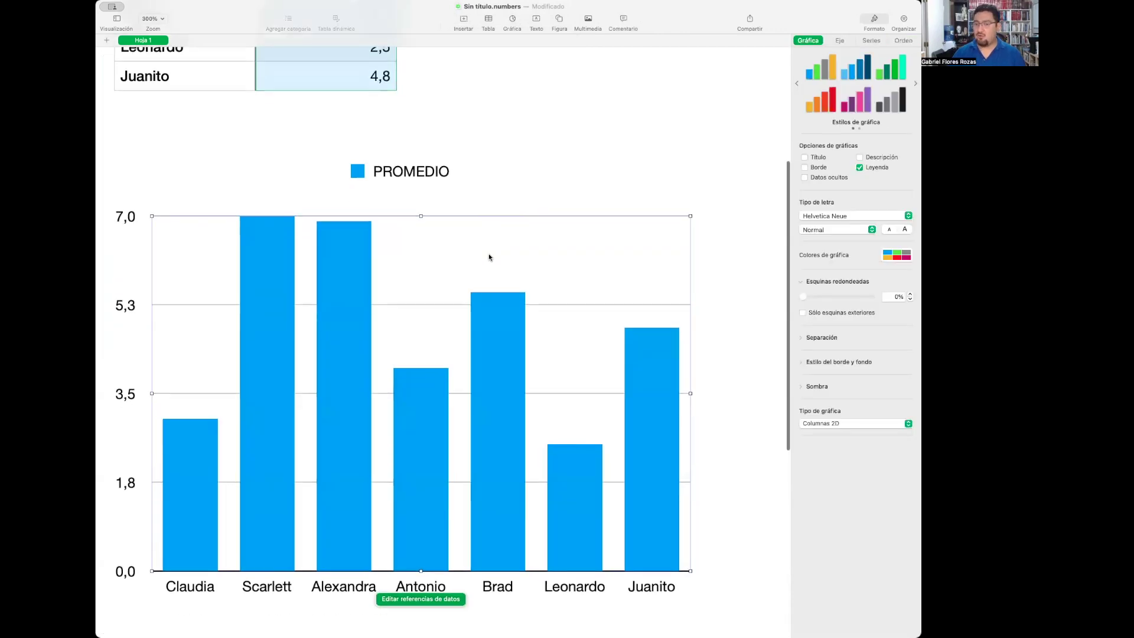
# Move the column chart up just below the table and enlarge it so all student names fit along the axis.
pyautogui.scroll(-1, 694, 523)
pyautogui.scroll(1, 688, 516)
pyautogui.moveTo(690, 484); pyautogui.dragTo(493, 332)
pyautogui.scroll(4, 598, 366)
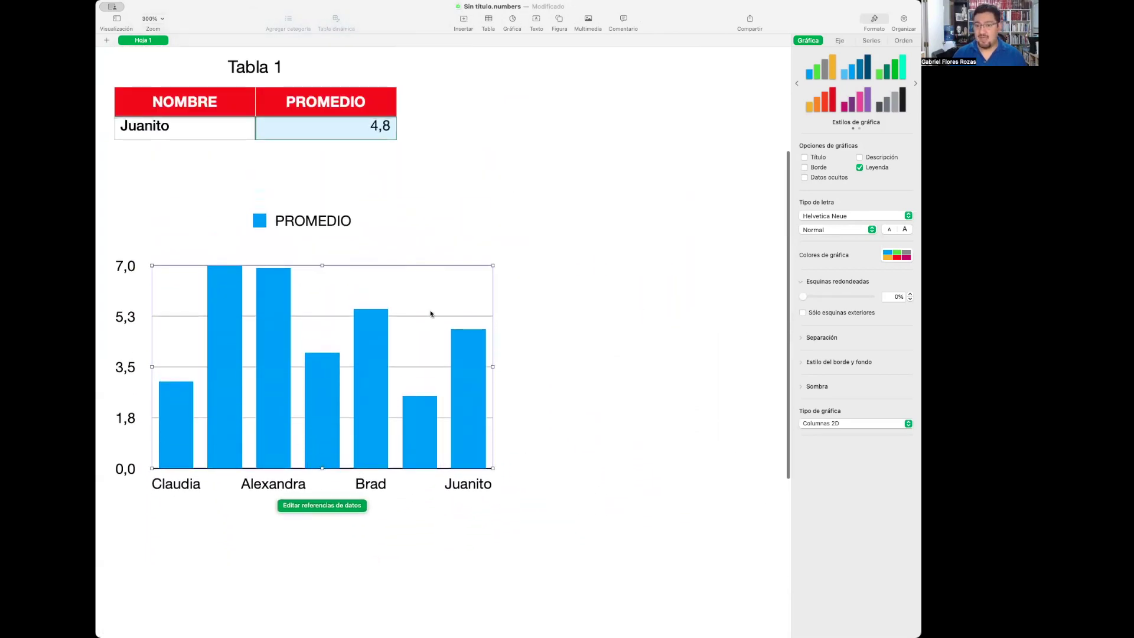
pyautogui.moveTo(428, 293); pyautogui.dragTo(449, 247)
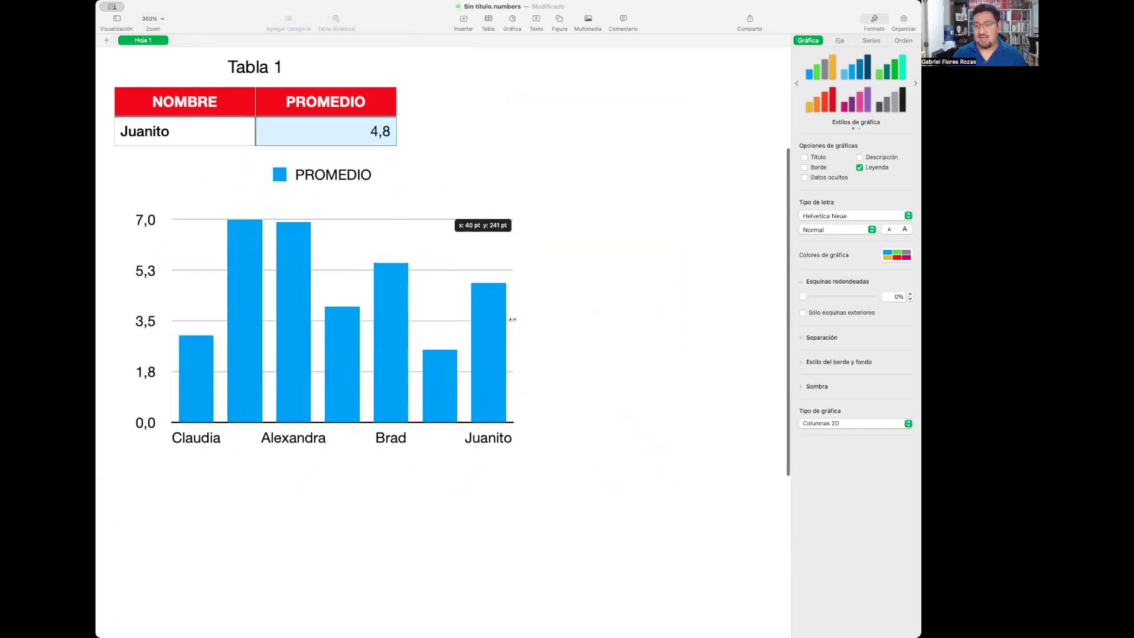
pyautogui.moveTo(514, 424); pyautogui.dragTo(732, 587)
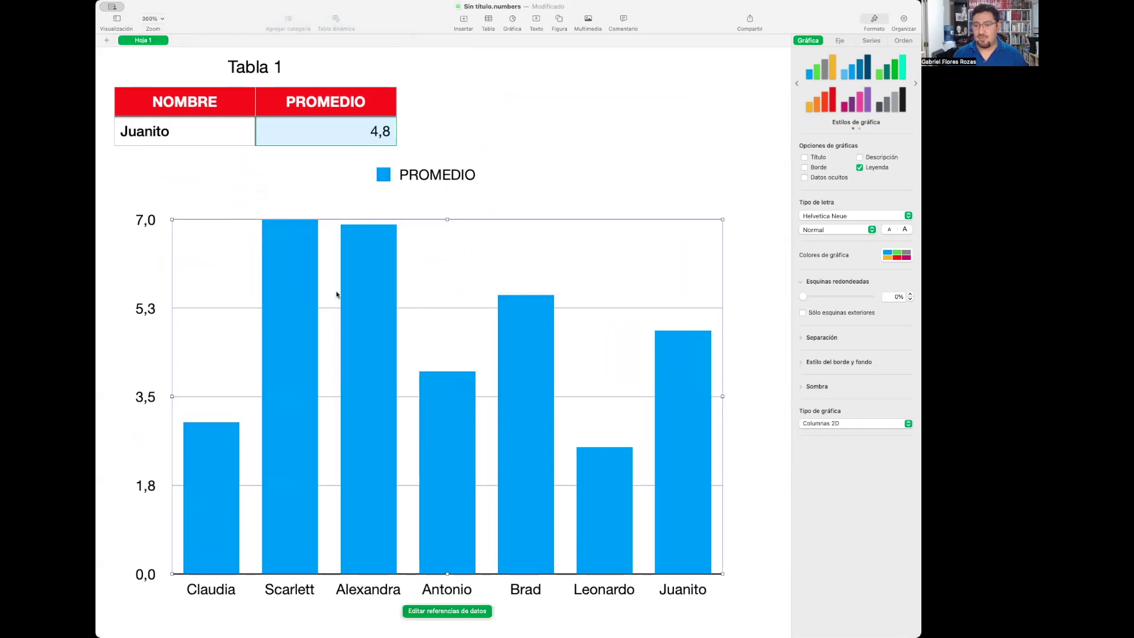
pyautogui.scroll(3, 329, 282)
pyautogui.scroll(-2, 329, 283)
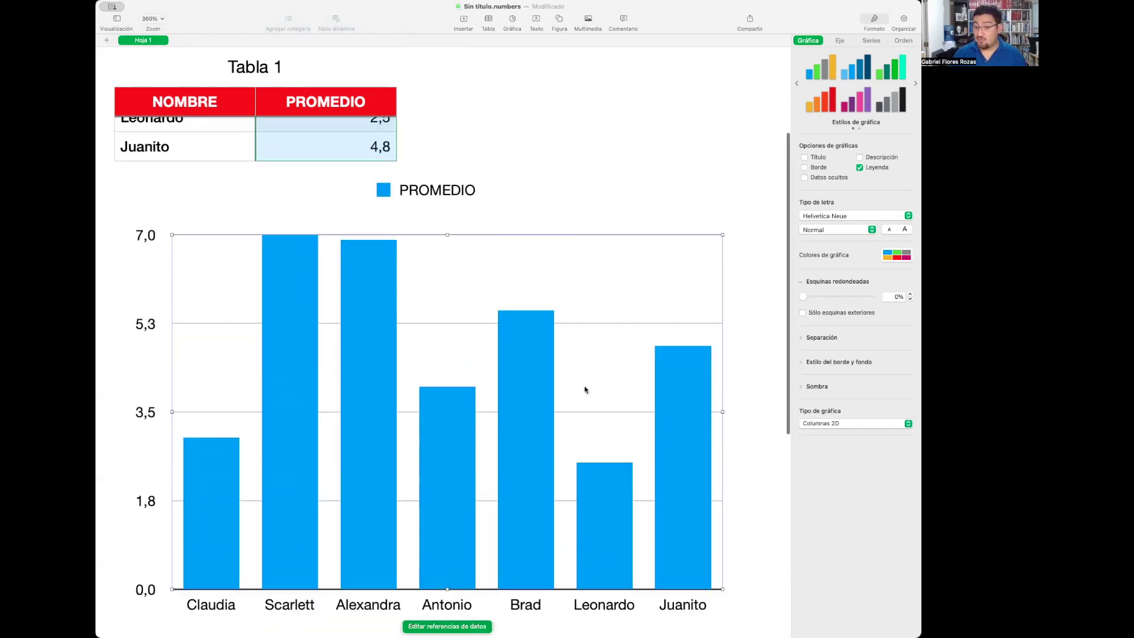
pyautogui.scroll(-2, 584, 389)
pyautogui.scroll(2, 585, 390)
pyautogui.scroll(-1, 587, 387)
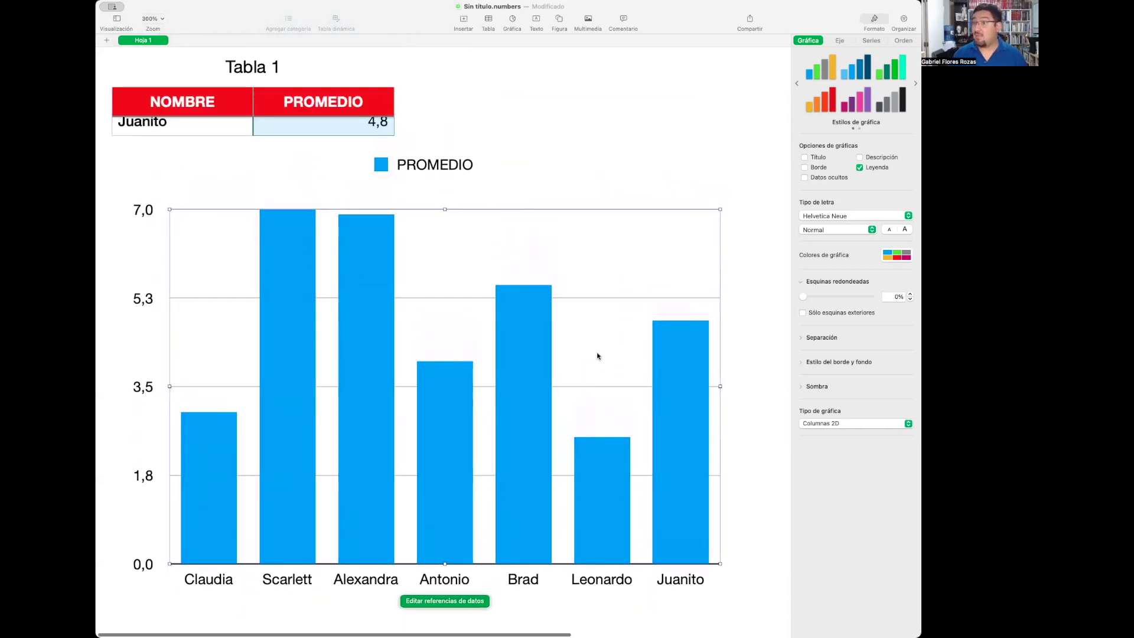
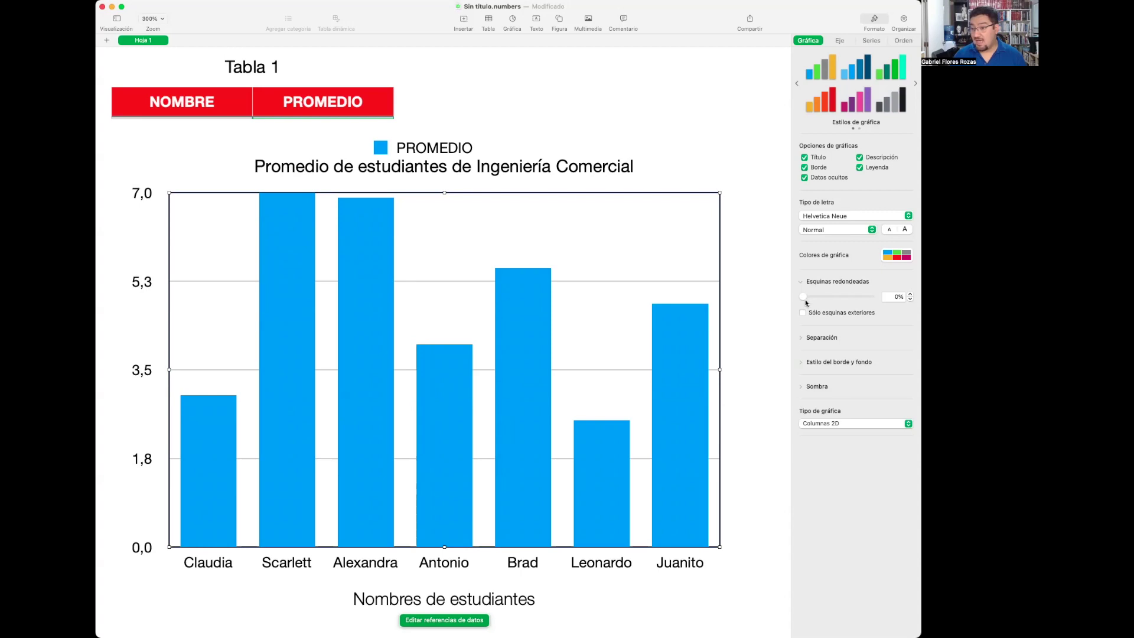
# Set the chart columns' rounded corners to 7% and the gap between columns to 0%.
pyautogui.moveTo(809, 300); pyautogui.dragTo(837, 300)
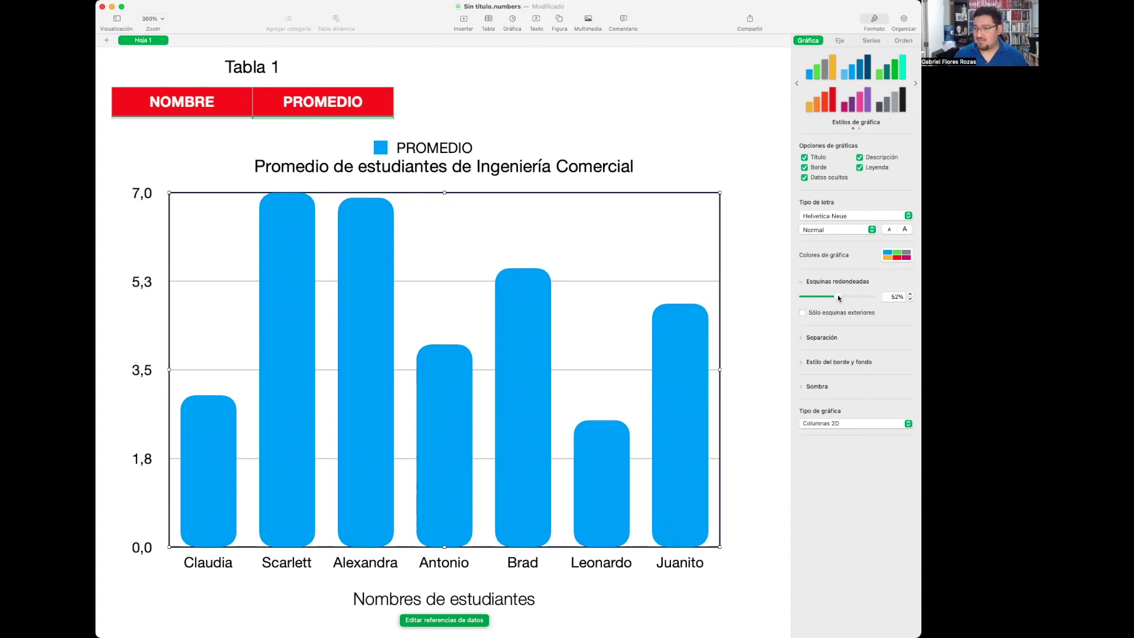
pyautogui.moveTo(837, 298); pyautogui.dragTo(803, 299)
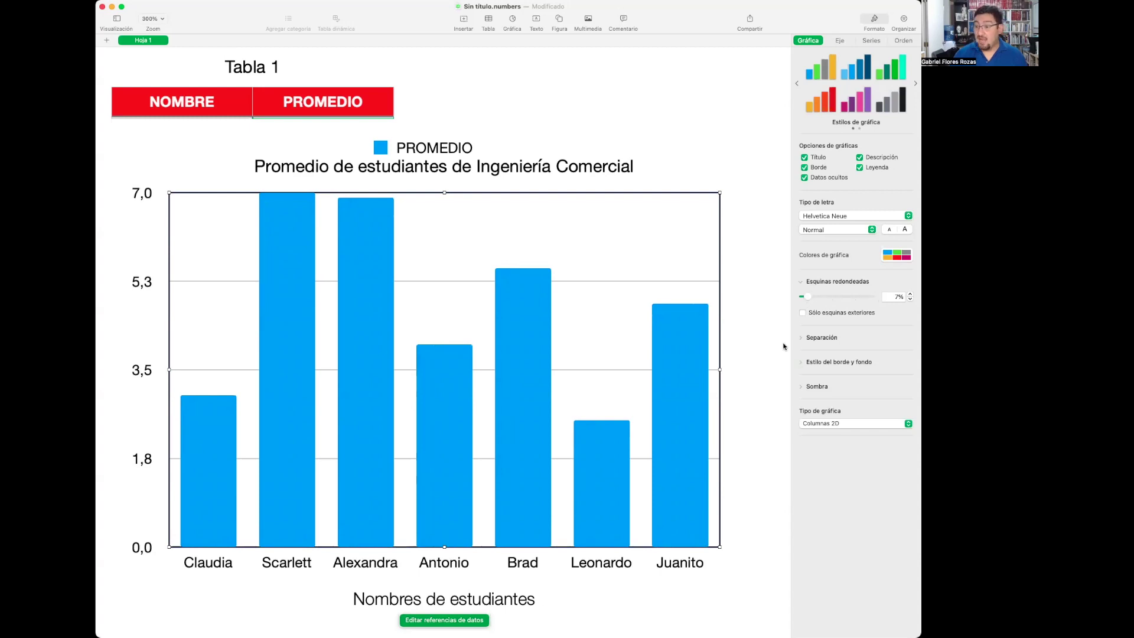
pyautogui.click(801, 339)
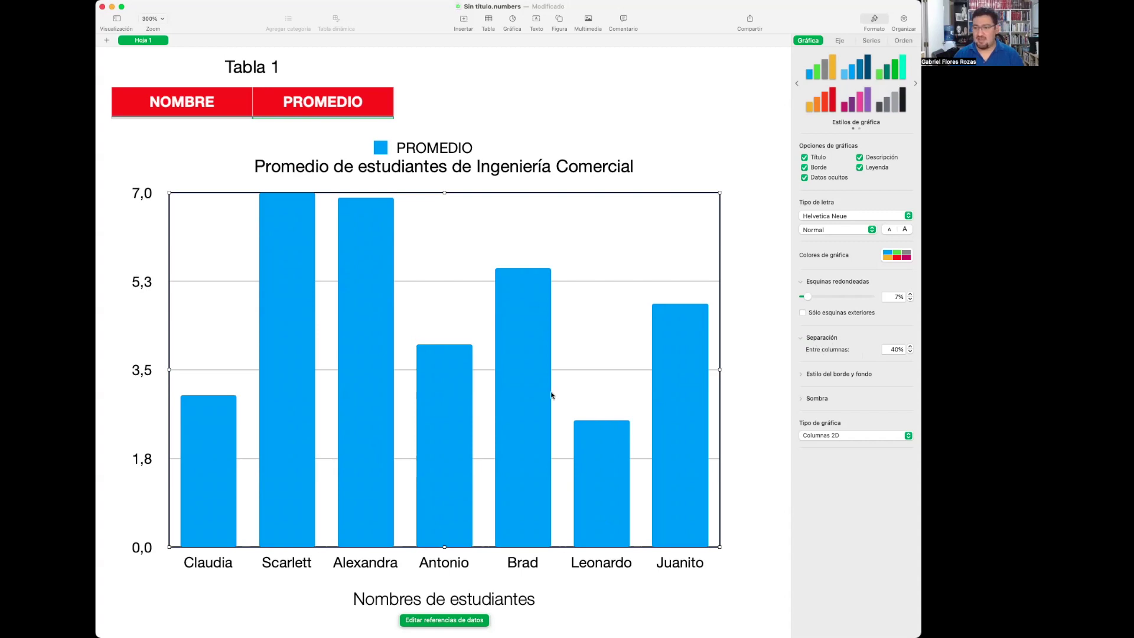
pyautogui.click(910, 353)
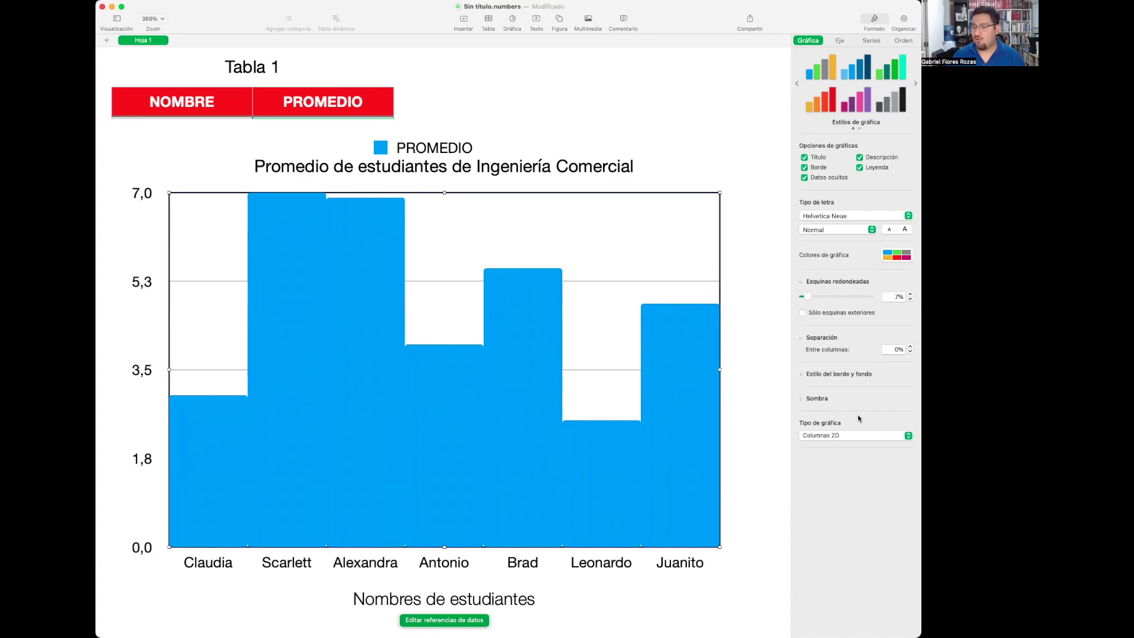
# Give the chart background a gradient fill from white to light turquoise.
pyautogui.click(802, 375)
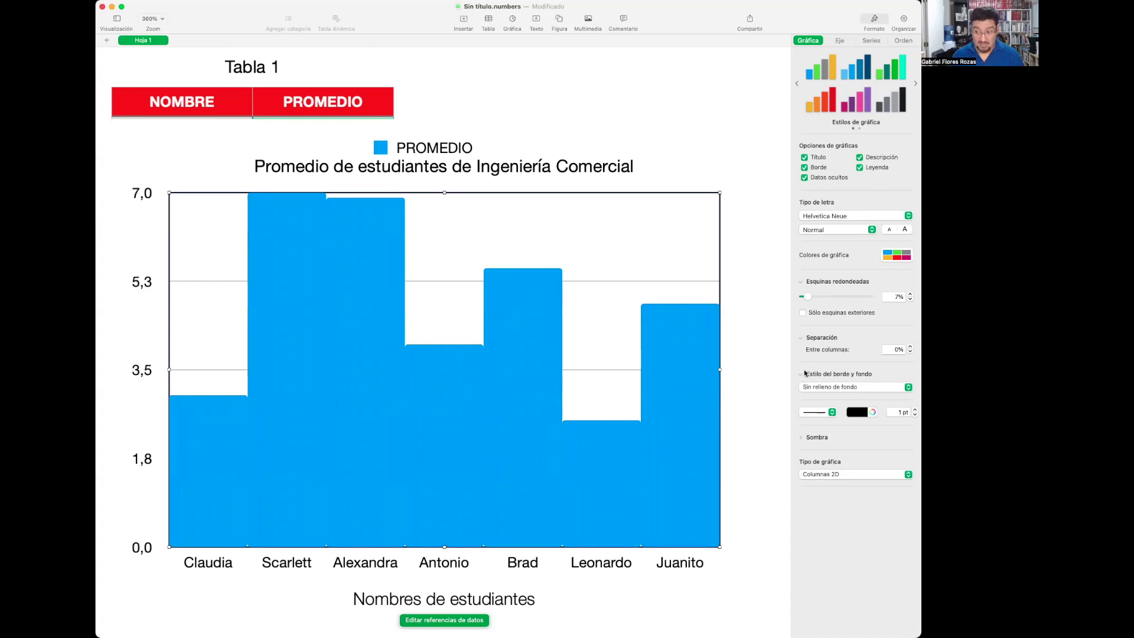
pyautogui.click(908, 387)
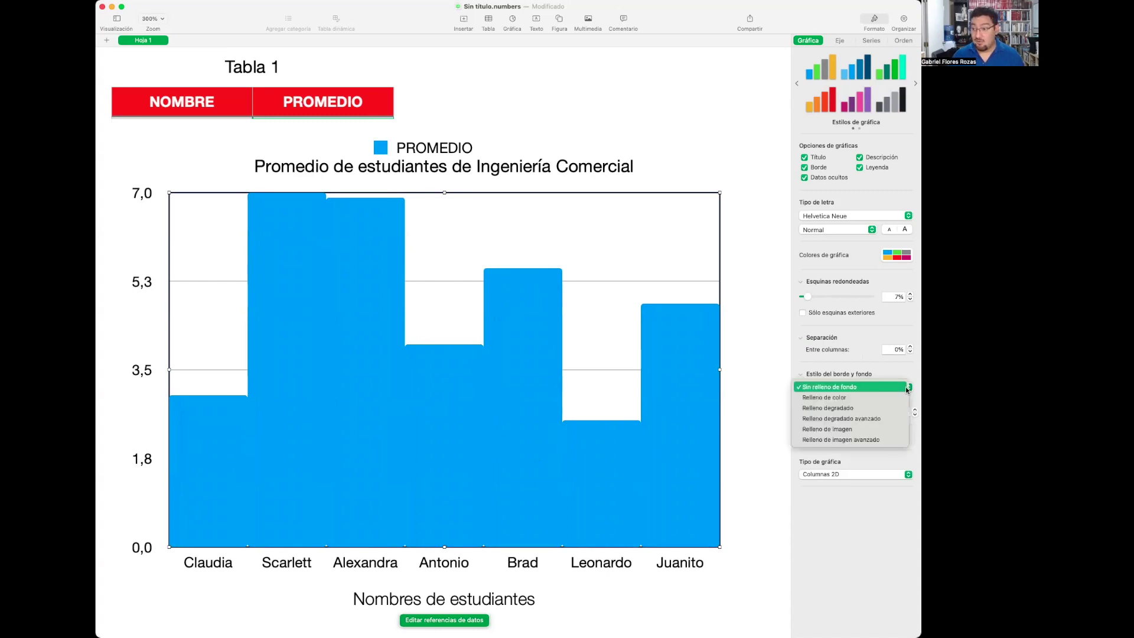
pyautogui.click(842, 408)
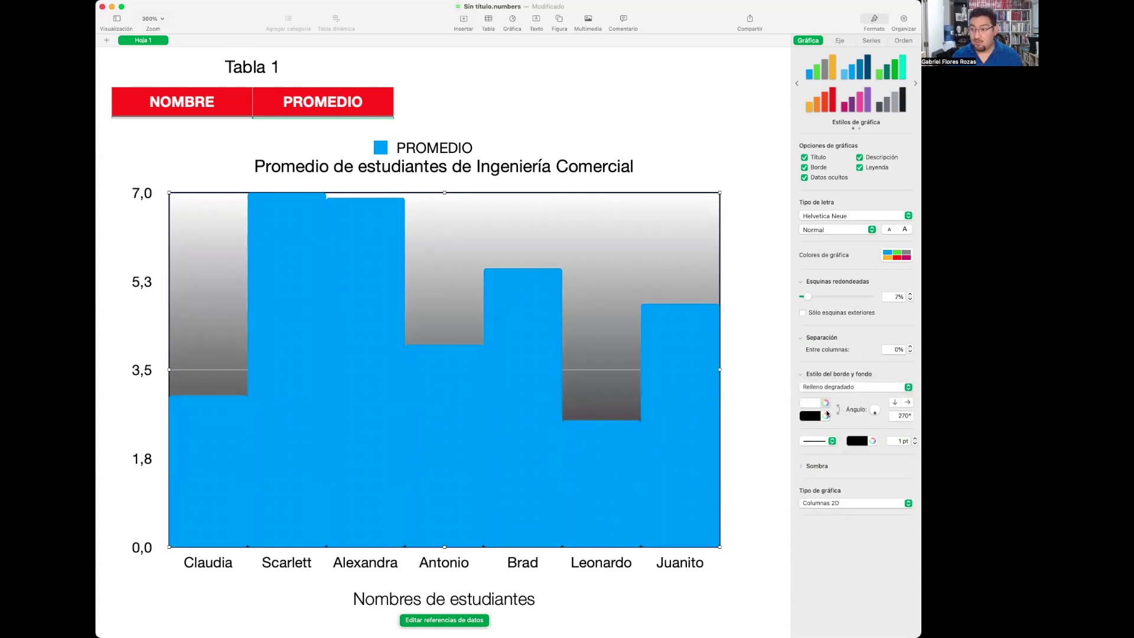
pyautogui.click(816, 419)
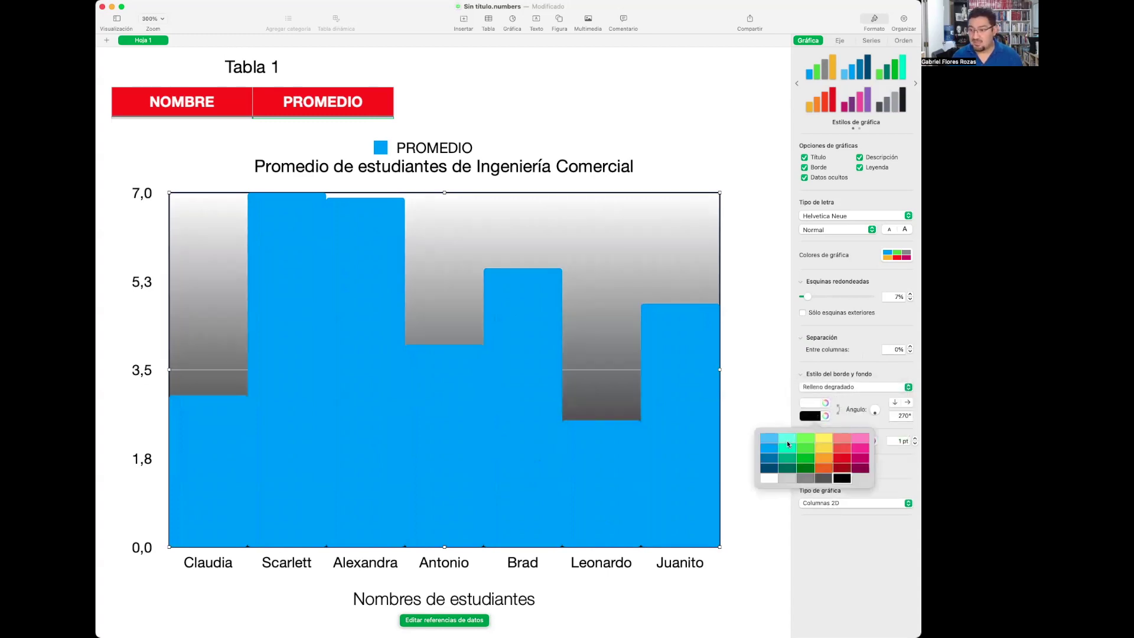
pyautogui.click(787, 444)
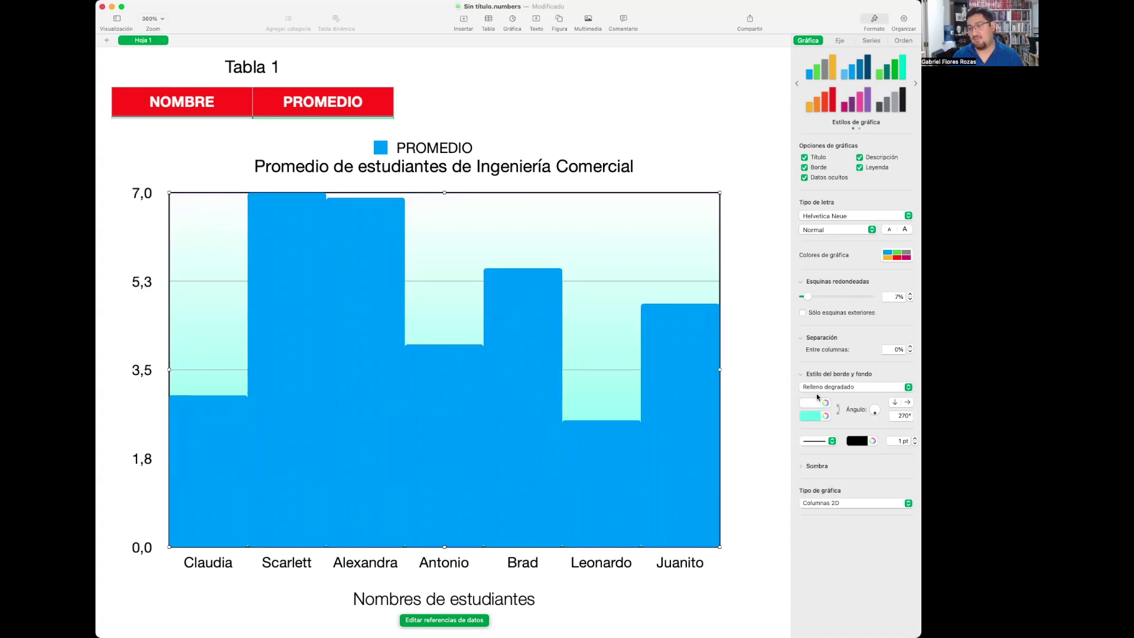
# Add an individual-series shadow to the columns with 12 pt blur, 5 pt offset and 75% opacity.
pyautogui.click(801, 466)
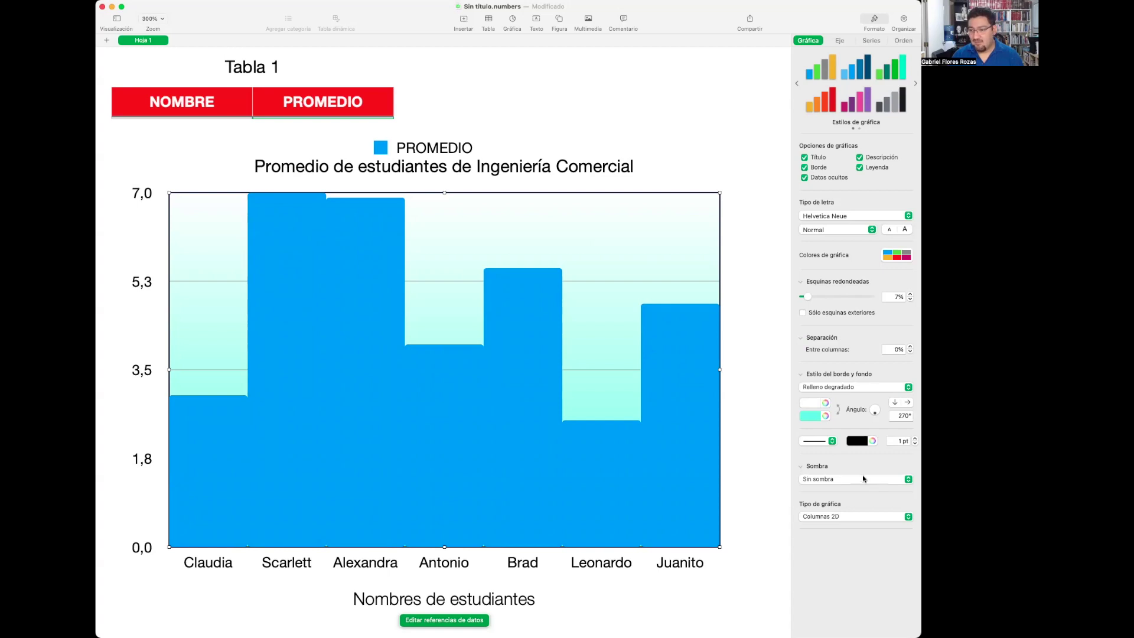
pyautogui.click(908, 480)
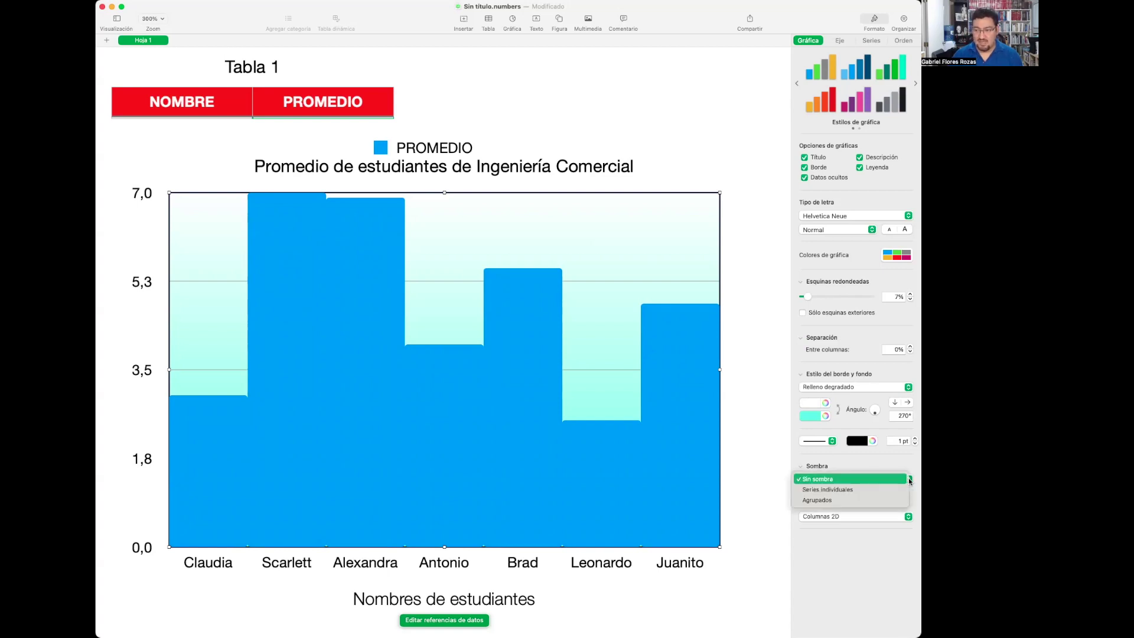
pyautogui.click(846, 489)
pyautogui.moveTo(811, 503)
pyautogui.mouseDown()
pyautogui.moveTo(823, 503)
pyautogui.moveTo(811, 503)
pyautogui.moveTo(808, 525)
pyautogui.mouseUp()
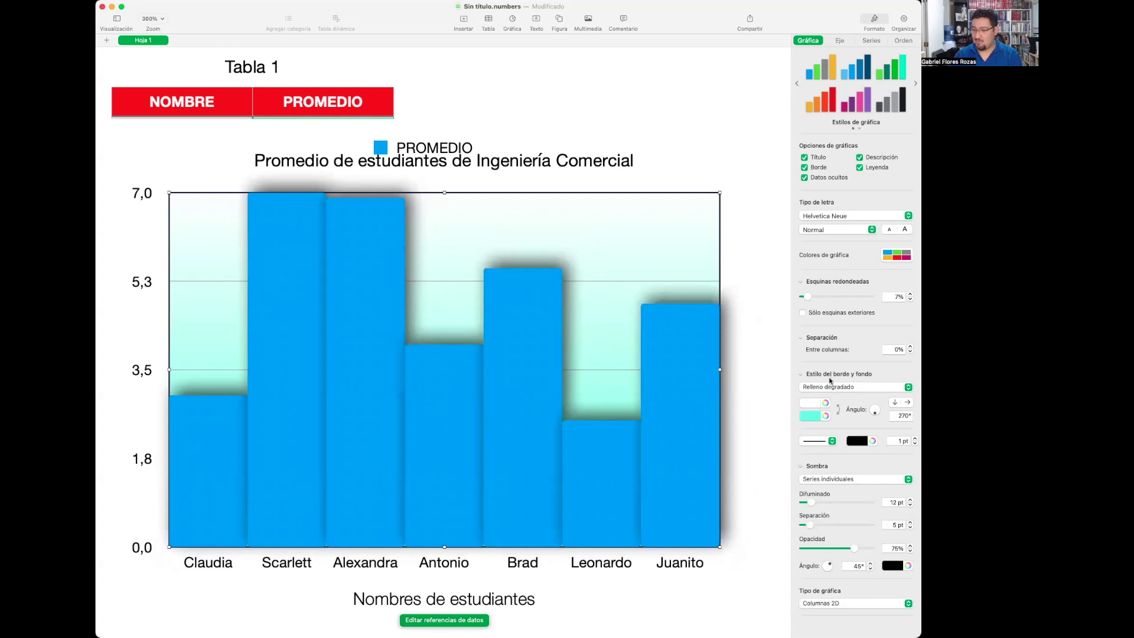
pyautogui.moveTo(852, 549)
pyautogui.mouseDown()
pyautogui.moveTo(874, 549)
pyautogui.moveTo(839, 549)
pyautogui.moveTo(854, 549)
pyautogui.mouseUp()
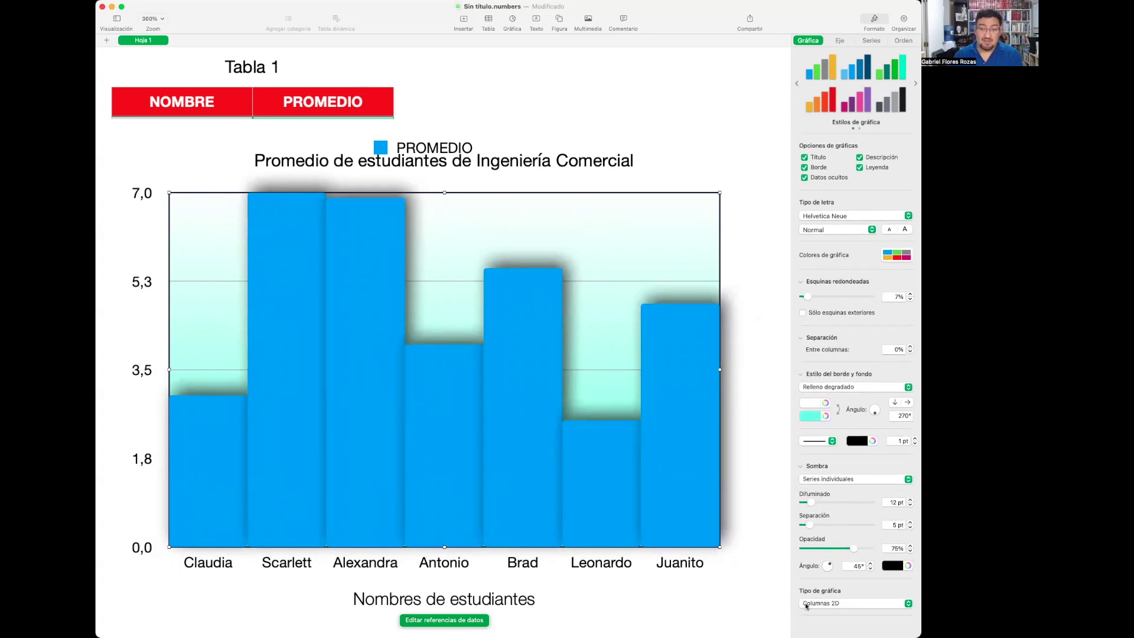
# Change the chart type to 3D columns, shift the chart slightly and rotate its 3D view to look a little more from above.
pyautogui.click(908, 603)
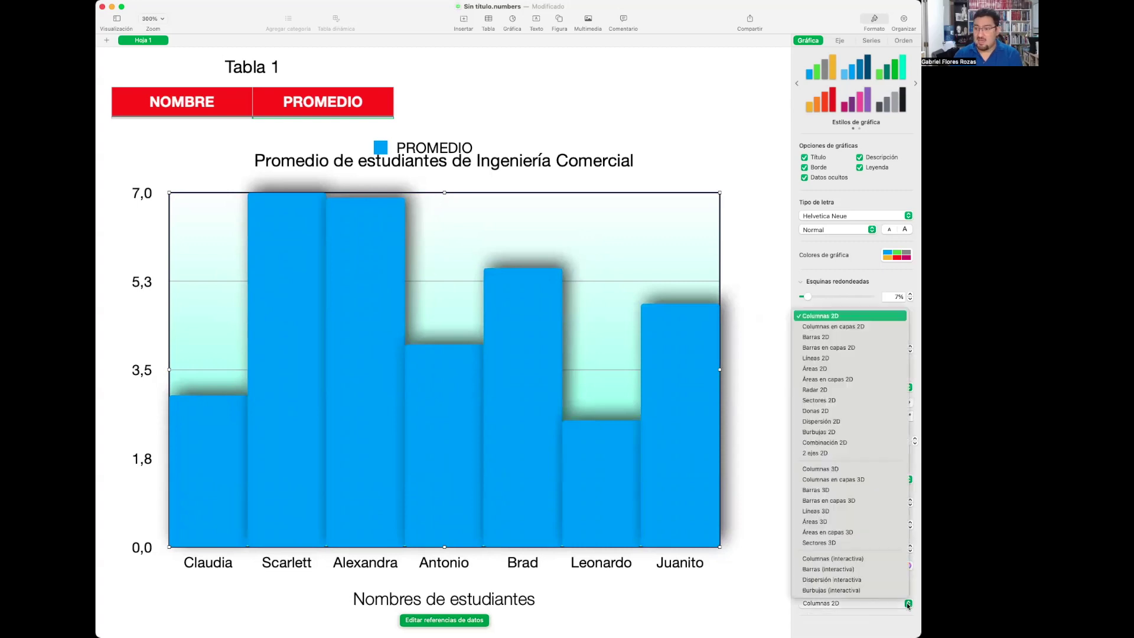
pyautogui.click(825, 470)
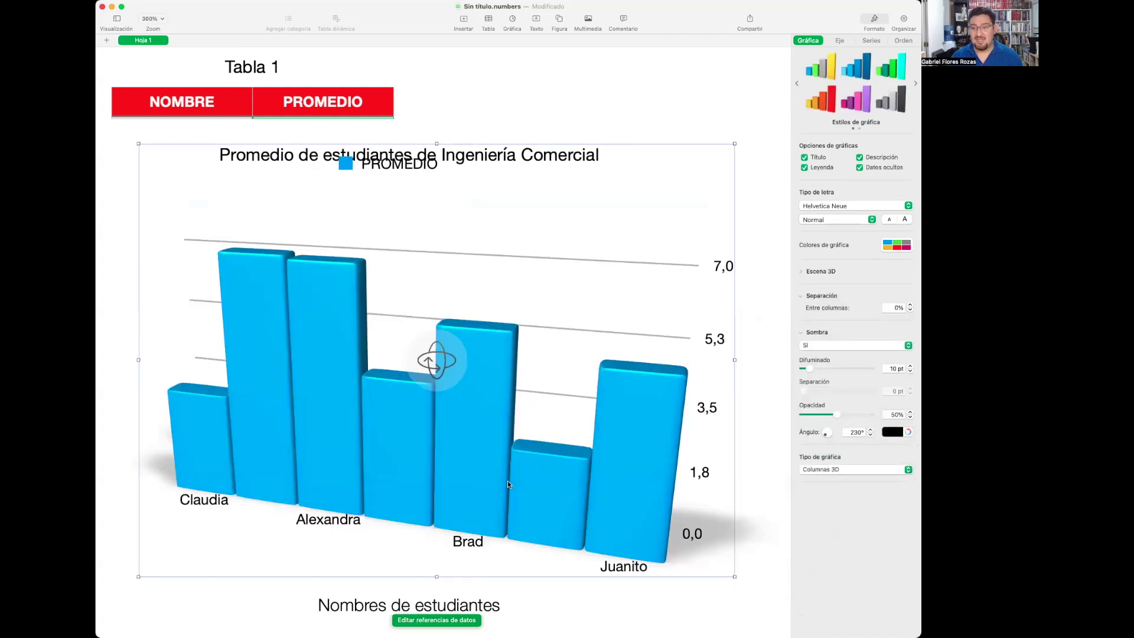
pyautogui.moveTo(594, 500)
pyautogui.mouseDown()
pyautogui.moveTo(605, 395)
pyautogui.moveTo(585, 396)
pyautogui.moveTo(599, 509)
pyautogui.mouseUp()
pyautogui.moveTo(445, 370); pyautogui.dragTo(423, 391)
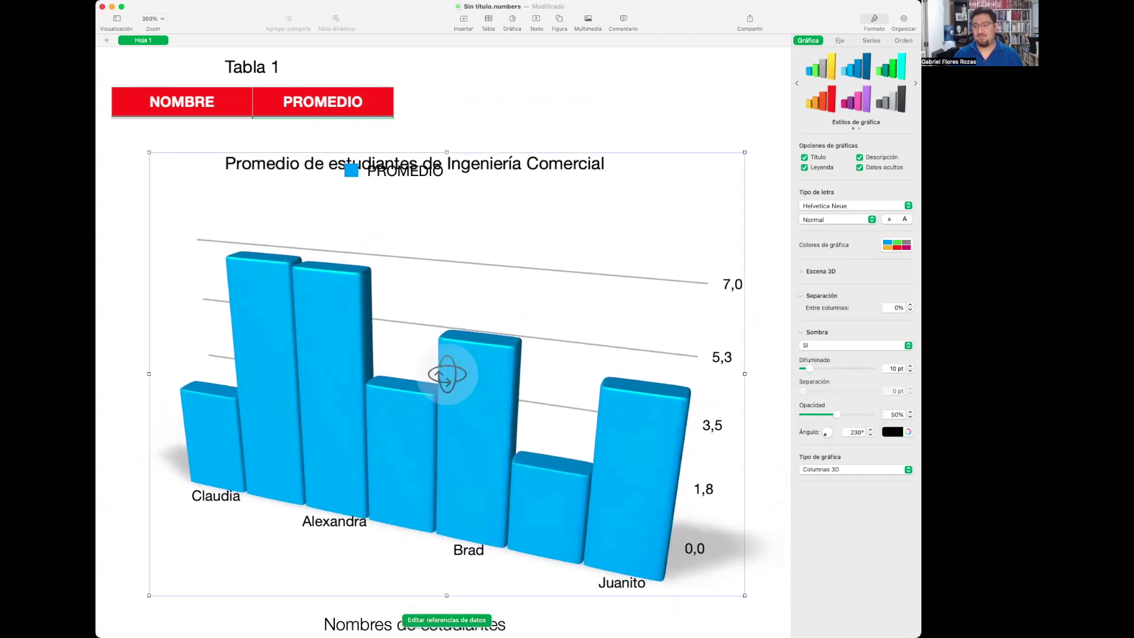
pyautogui.click(764, 559)
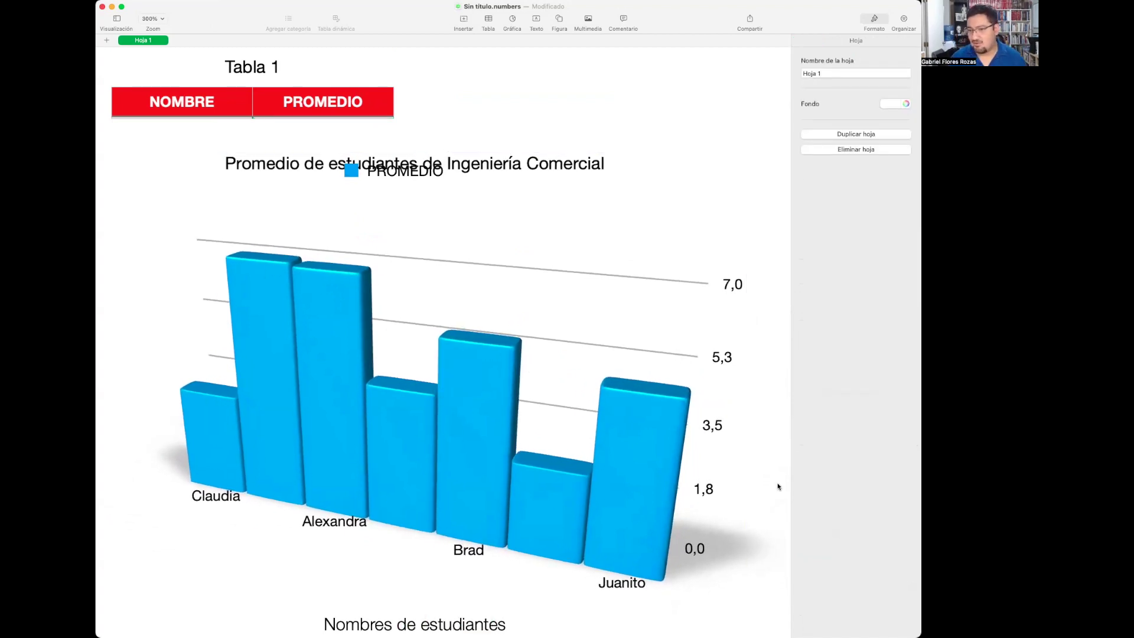
# Move the PROMEDIO legend down below the chart title so the two no longer overlap.
pyautogui.click(611, 264)
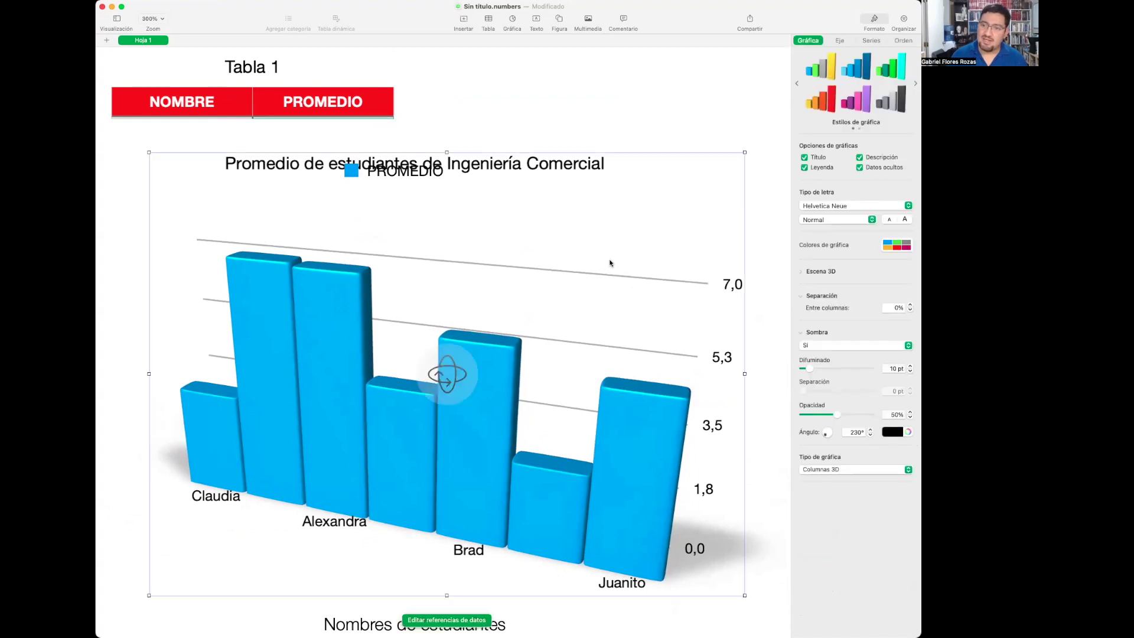
pyautogui.click(408, 174)
pyautogui.moveTo(408, 174); pyautogui.dragTo(385, 231)
pyautogui.click(757, 194)
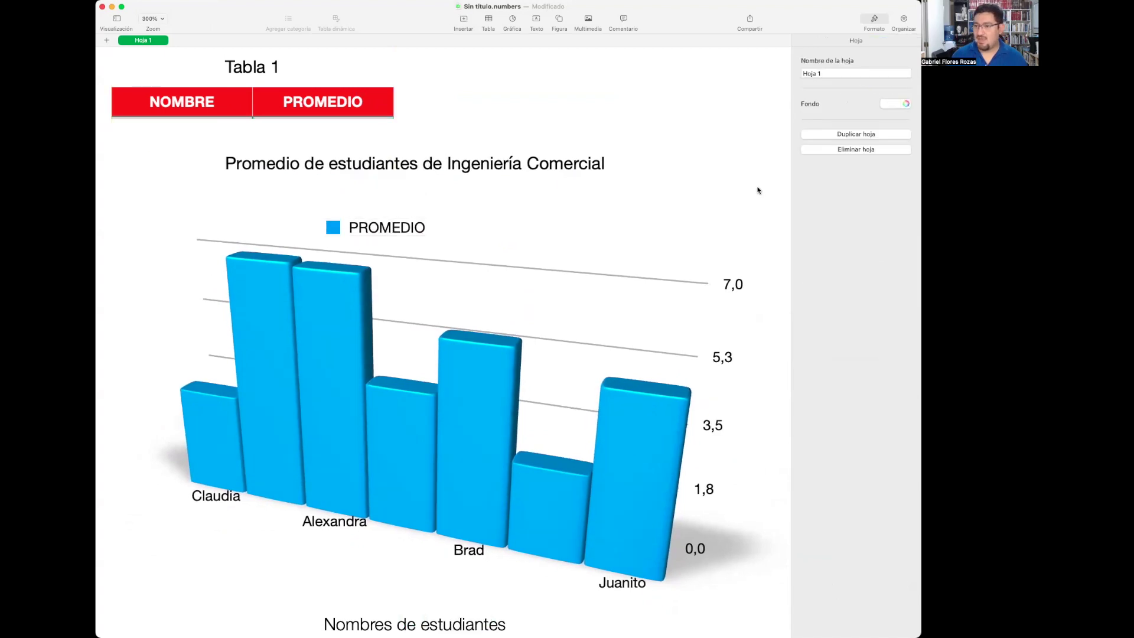
# Select the chart and show the axis name on its category (X) axis.
pyautogui.click(647, 232)
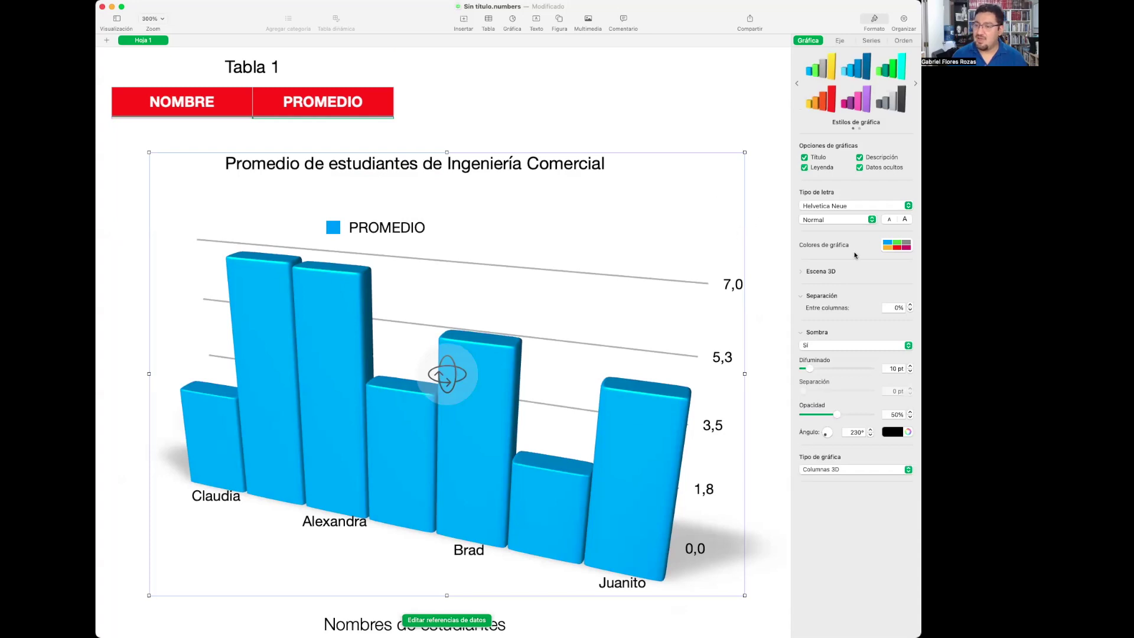
pyautogui.click(841, 40)
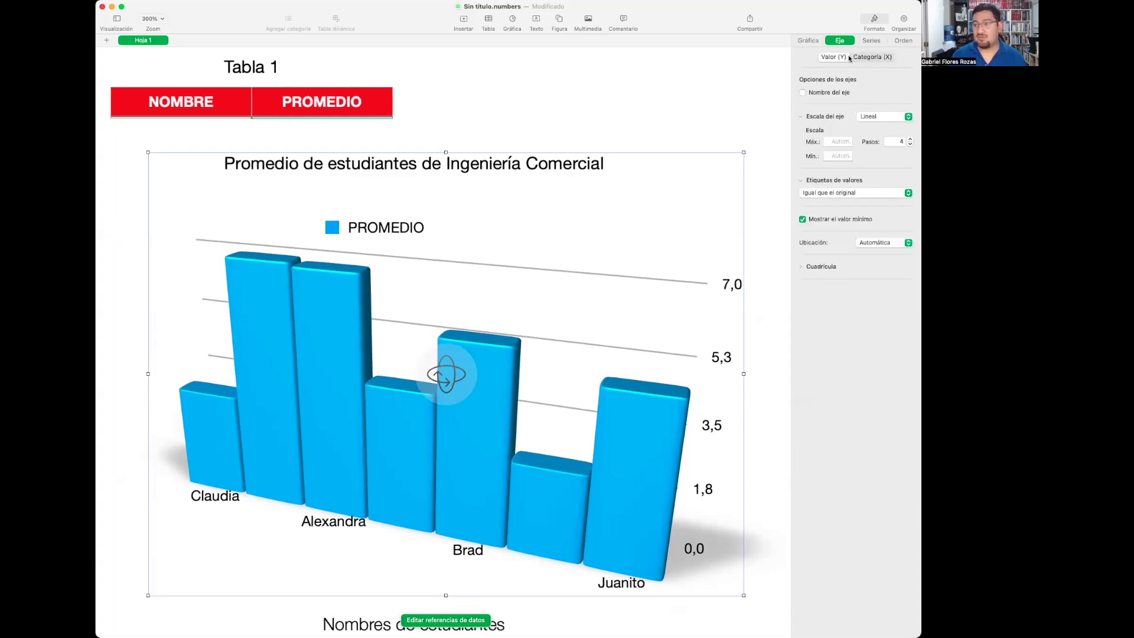
pyautogui.click(877, 56)
pyautogui.click(836, 58)
pyautogui.click(871, 57)
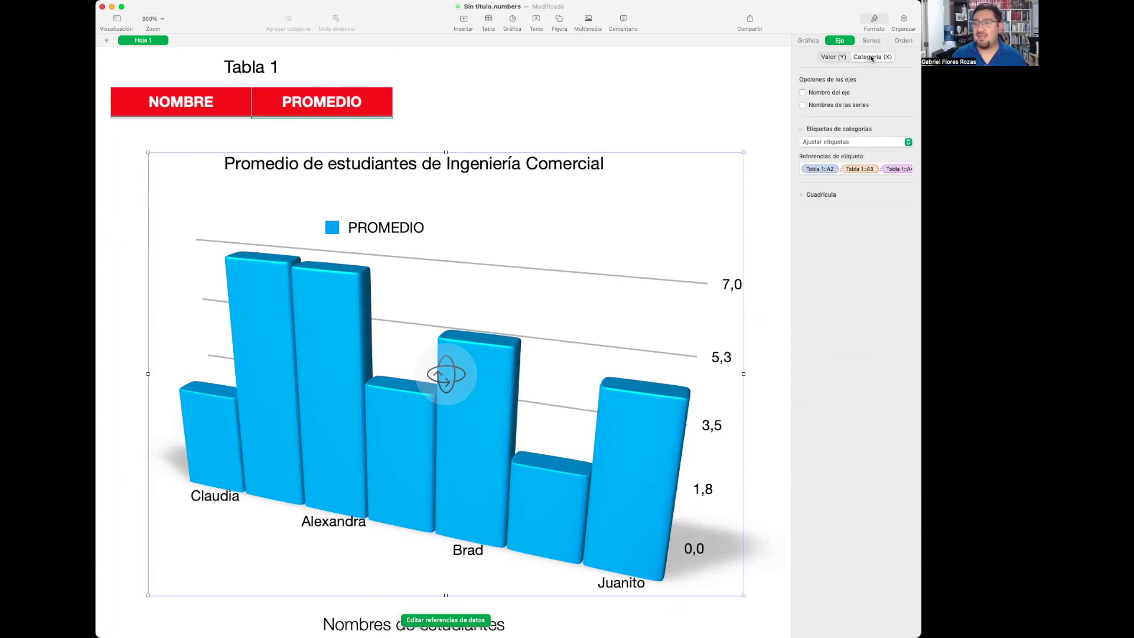
pyautogui.click(802, 93)
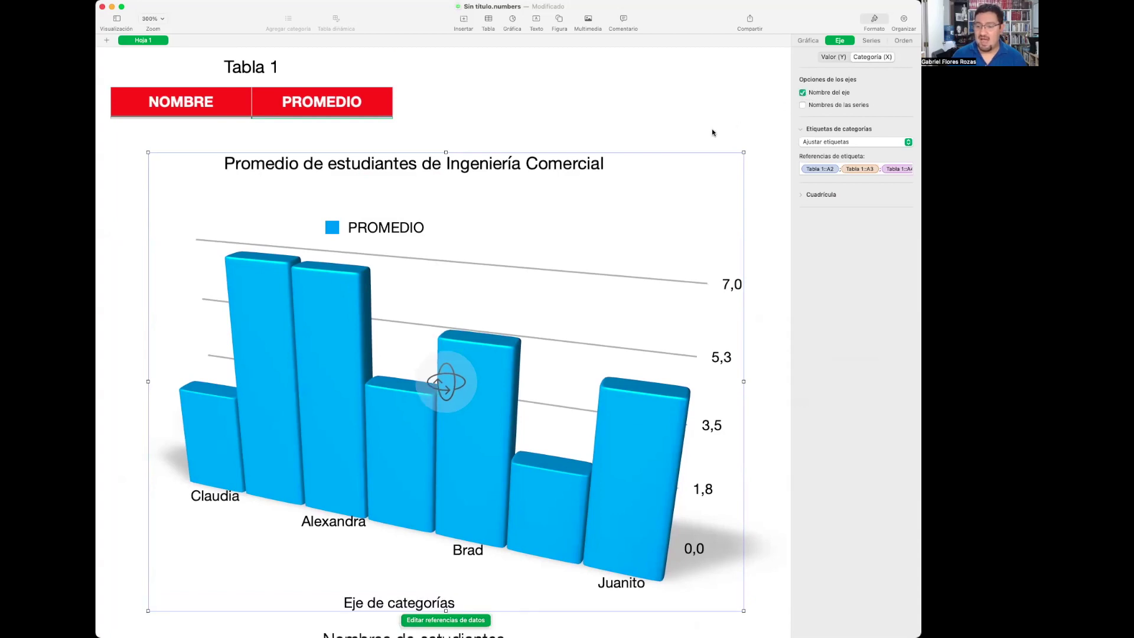
# Replace the category axis title below the columns with "Estudiantes".
pyautogui.scroll(-5, 661, 220)
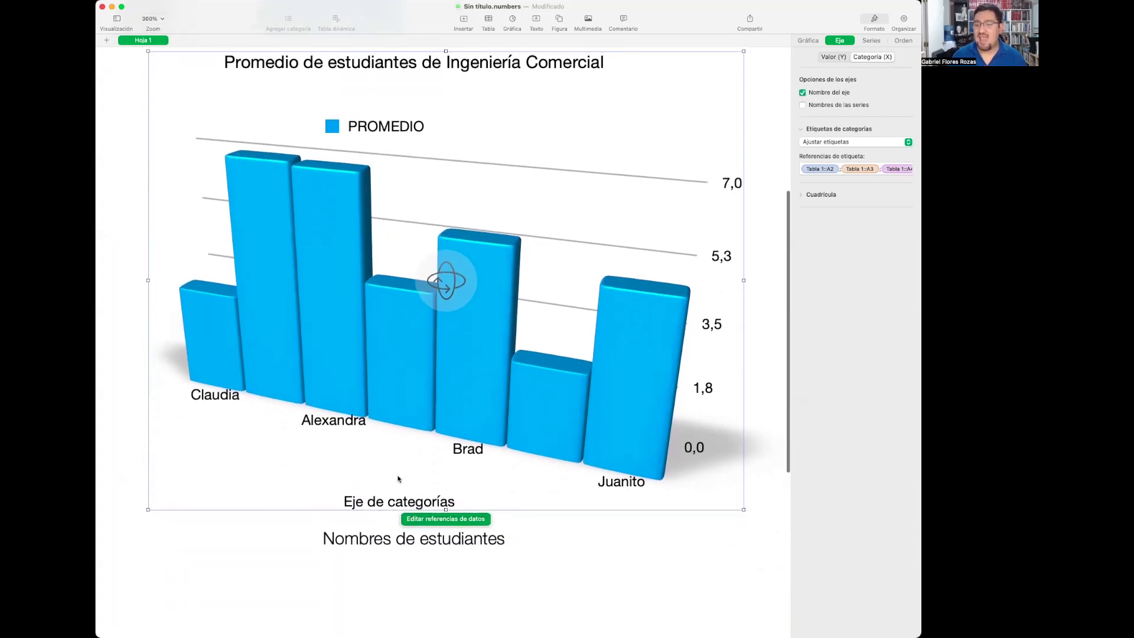
pyautogui.click(399, 504)
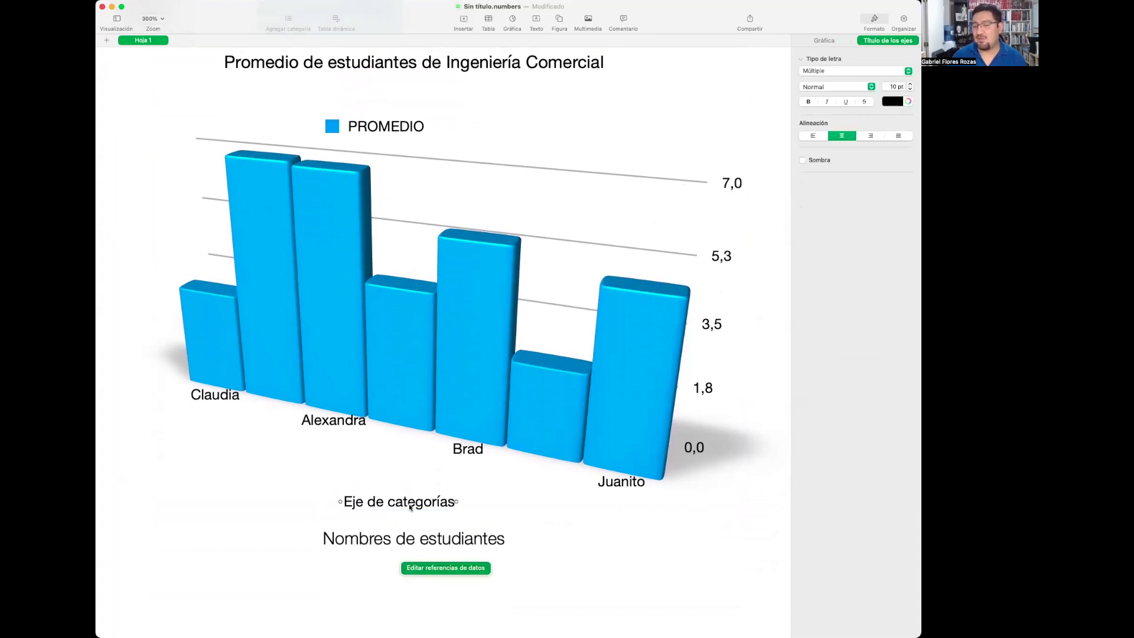
pyautogui.doubleClick(406, 502)
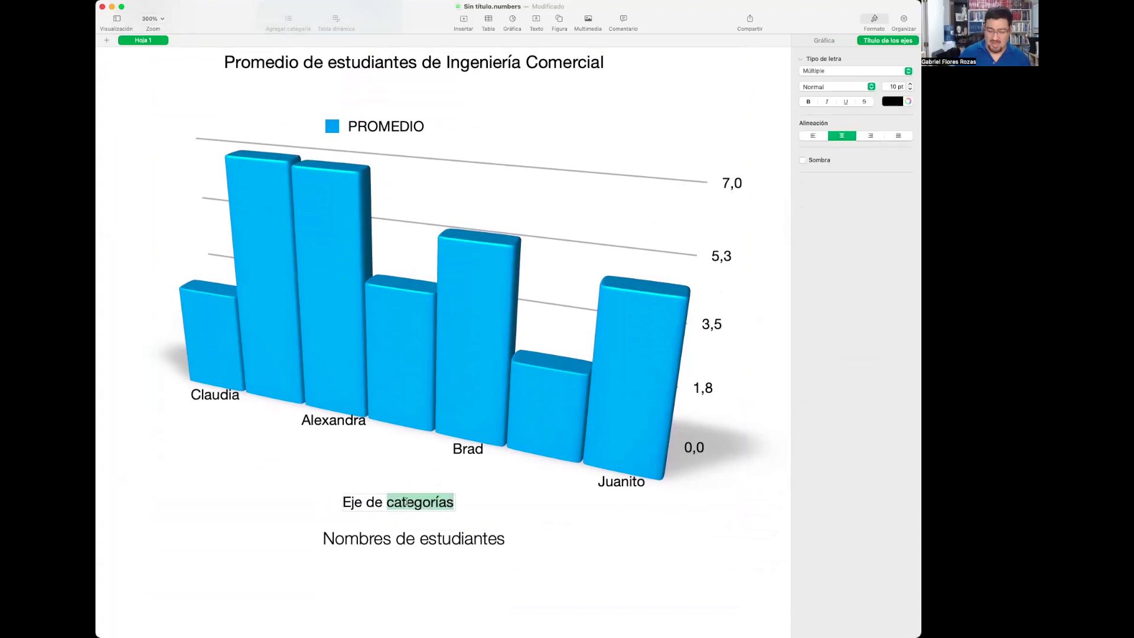
pyautogui.press('BackSpace')
pyautogui.press('BackSpace')
pyautogui.press('BackSpace')
pyautogui.press('BackSpace')
pyautogui.press('BackSpace')
pyautogui.press('BackSpace')
pyautogui.press('BackSpace')
pyautogui.press('BackSpace')
pyautogui.write('Estudiantes')
pyautogui.press('Escape')
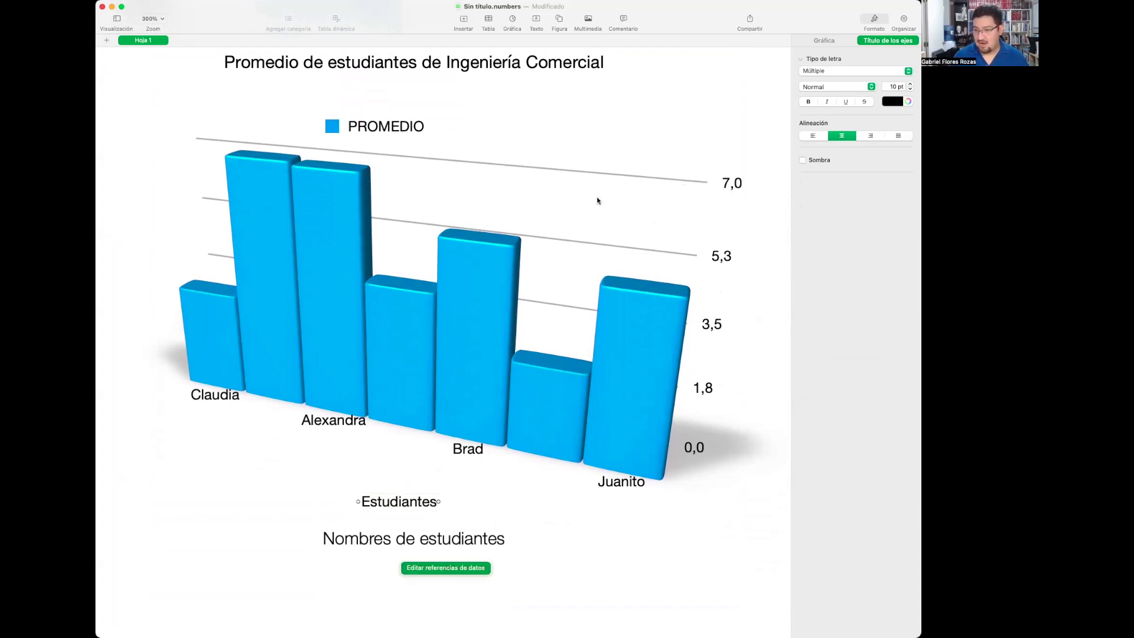
pyautogui.click(585, 208)
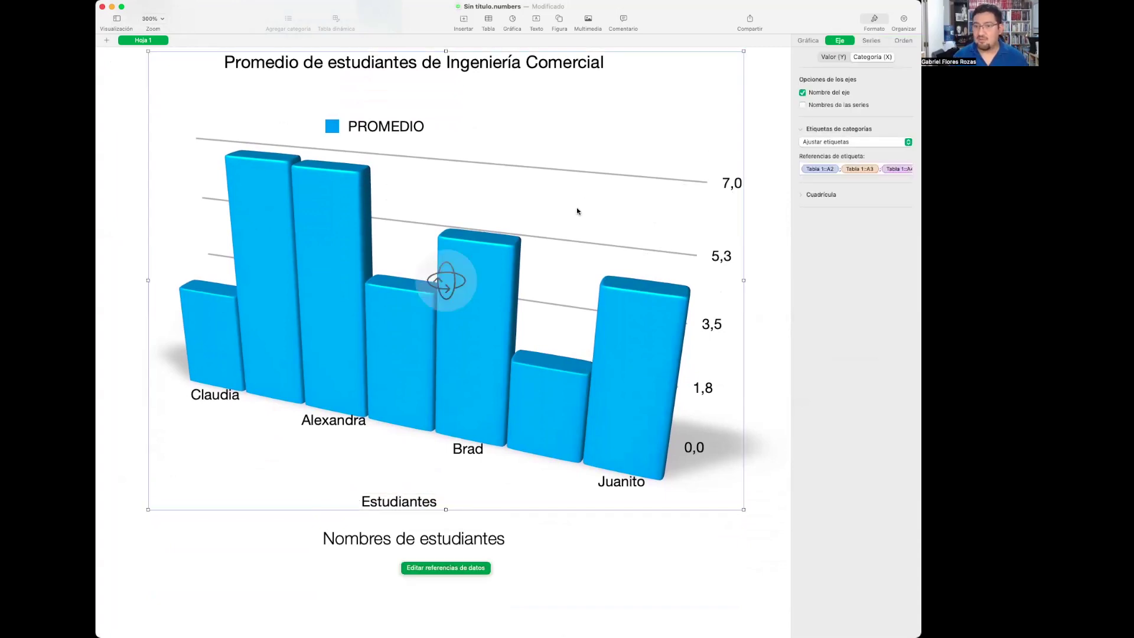
# Leave the series names hidden and add dotted gridlines to the chart's category (X) axis.
pyautogui.click(803, 105)
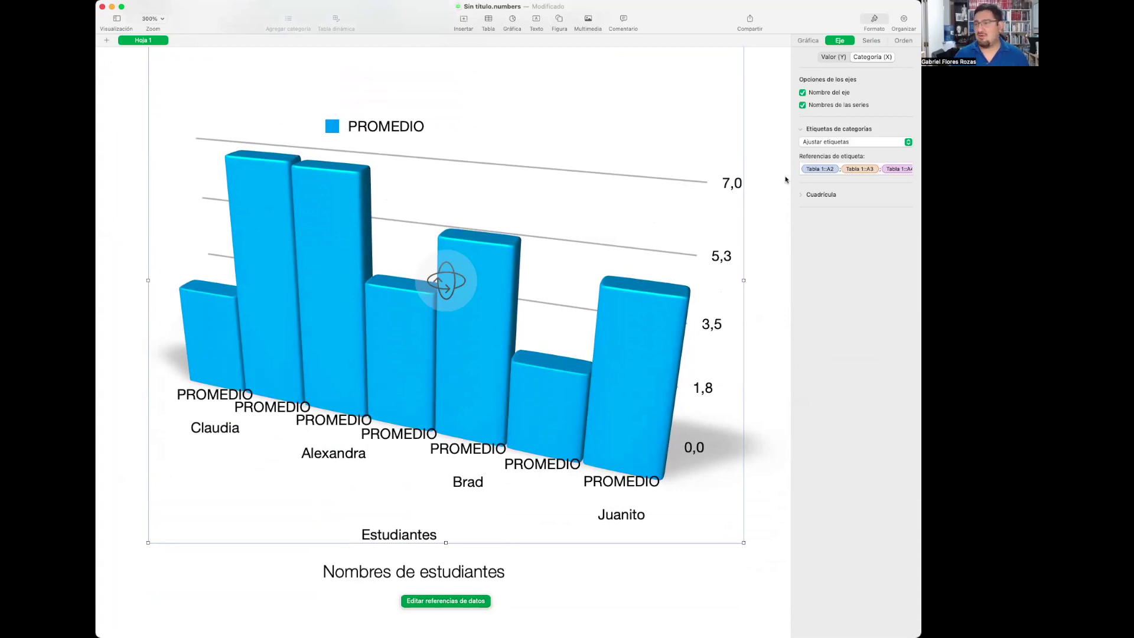
pyautogui.click(803, 105)
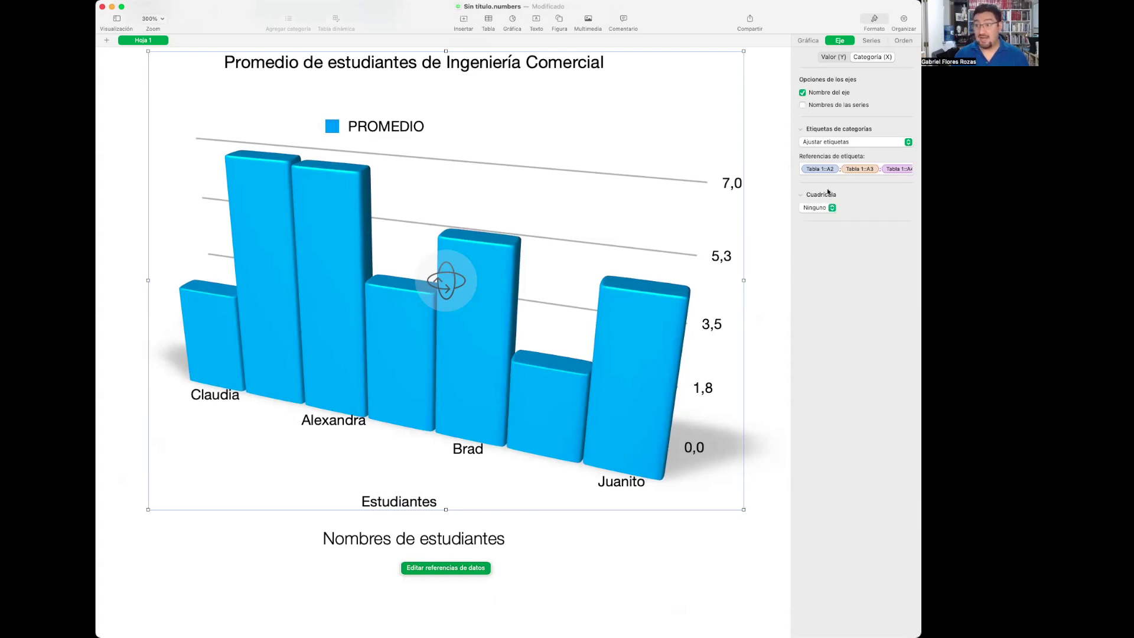
pyautogui.click(832, 208)
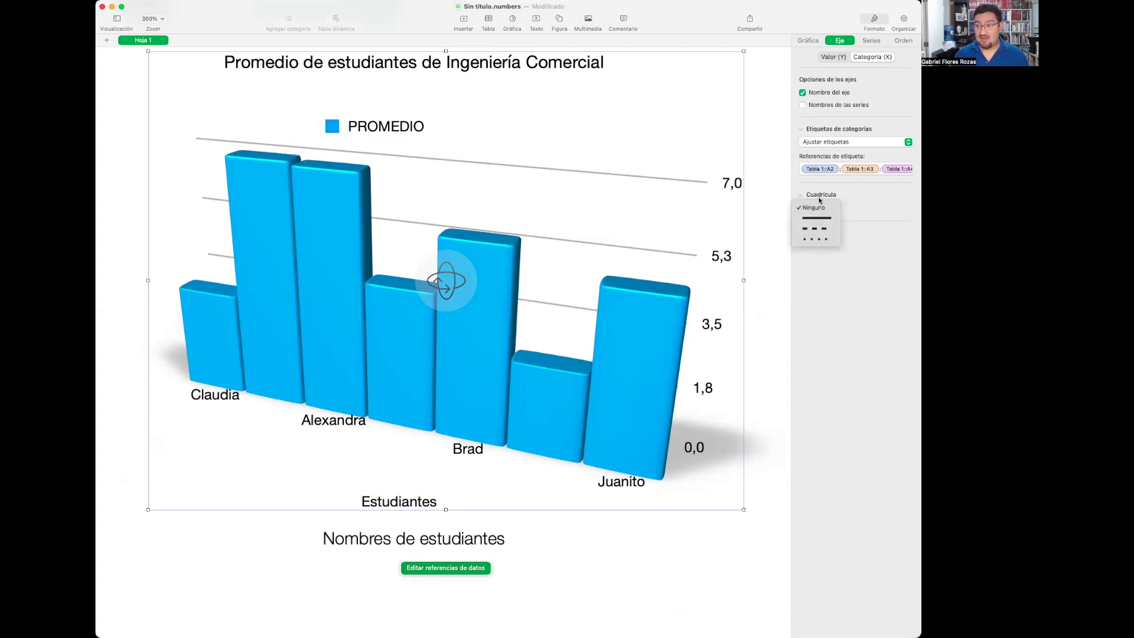
pyautogui.click(819, 220)
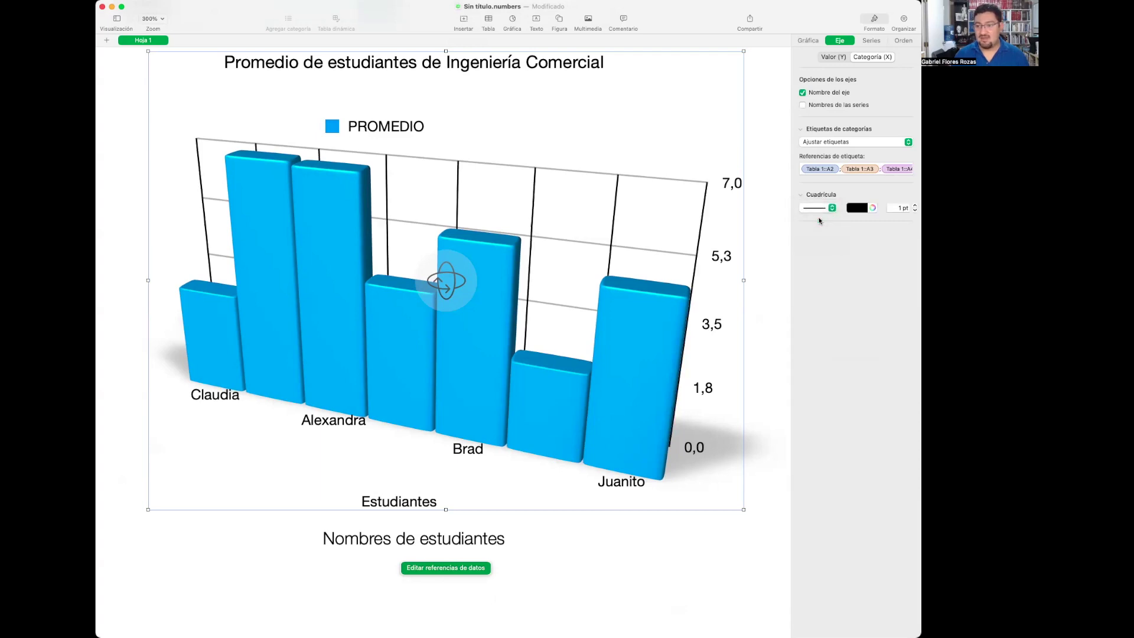
pyautogui.click(831, 208)
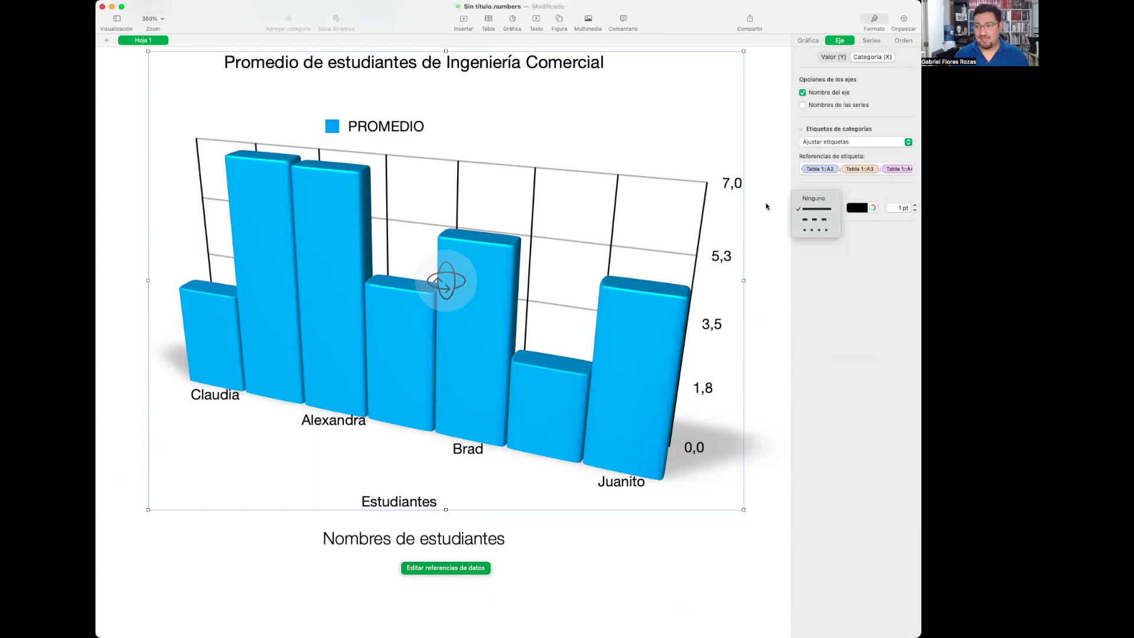
pyautogui.click(828, 221)
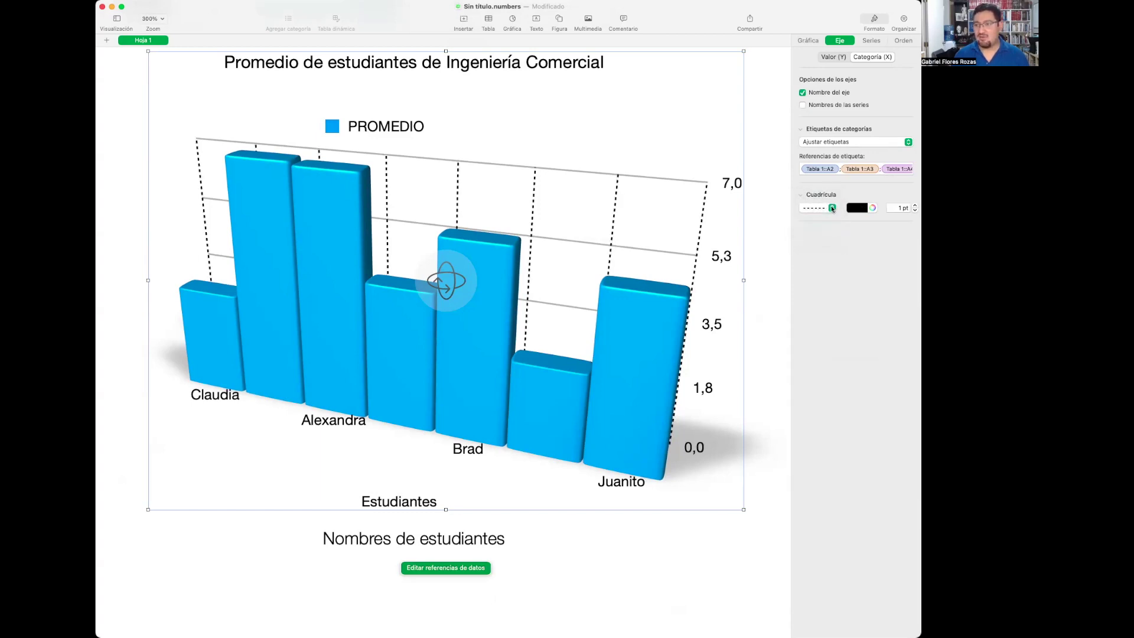
pyautogui.click(833, 208)
pyautogui.click(812, 220)
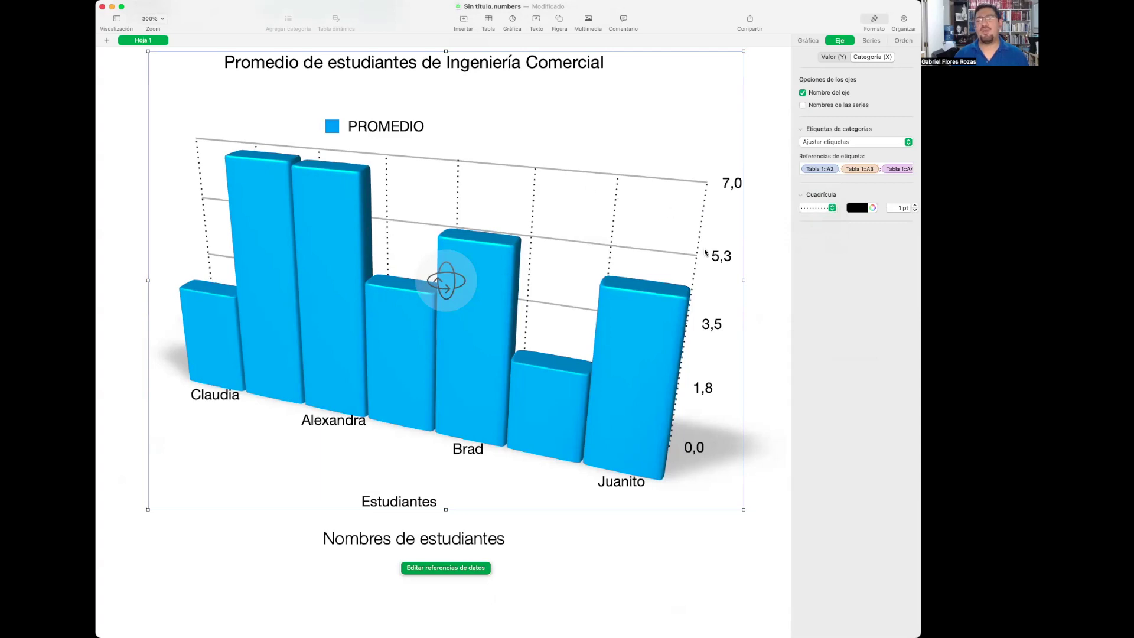
# Show the axis name on the value (Y) axis and rename it "Promedios".
pyautogui.hscroll(-1, 574, 148)
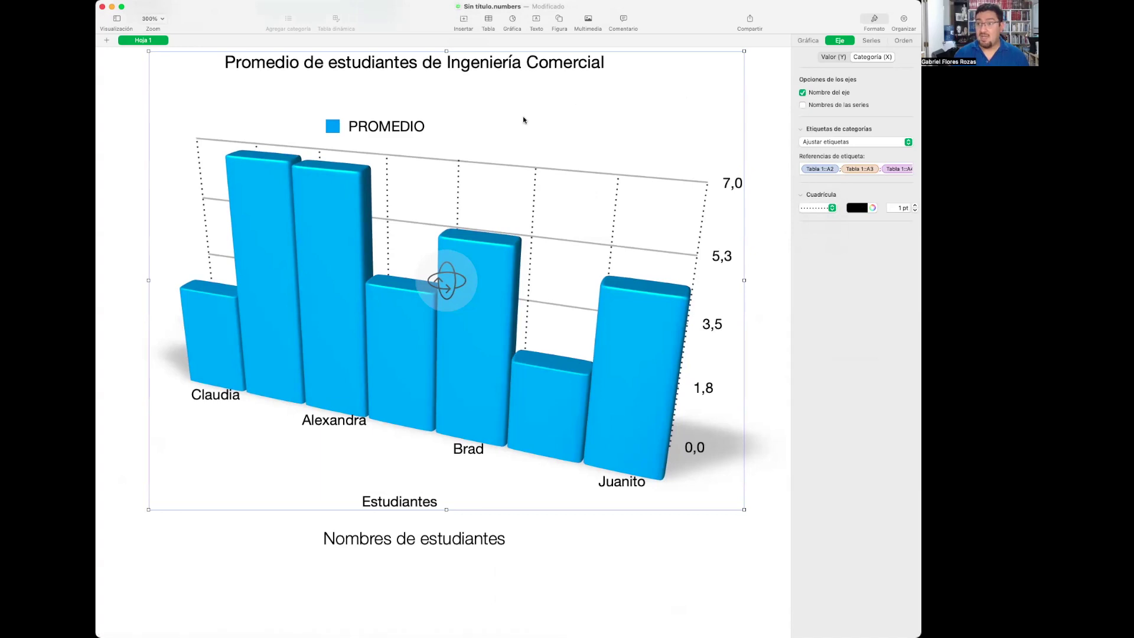
pyautogui.click(833, 56)
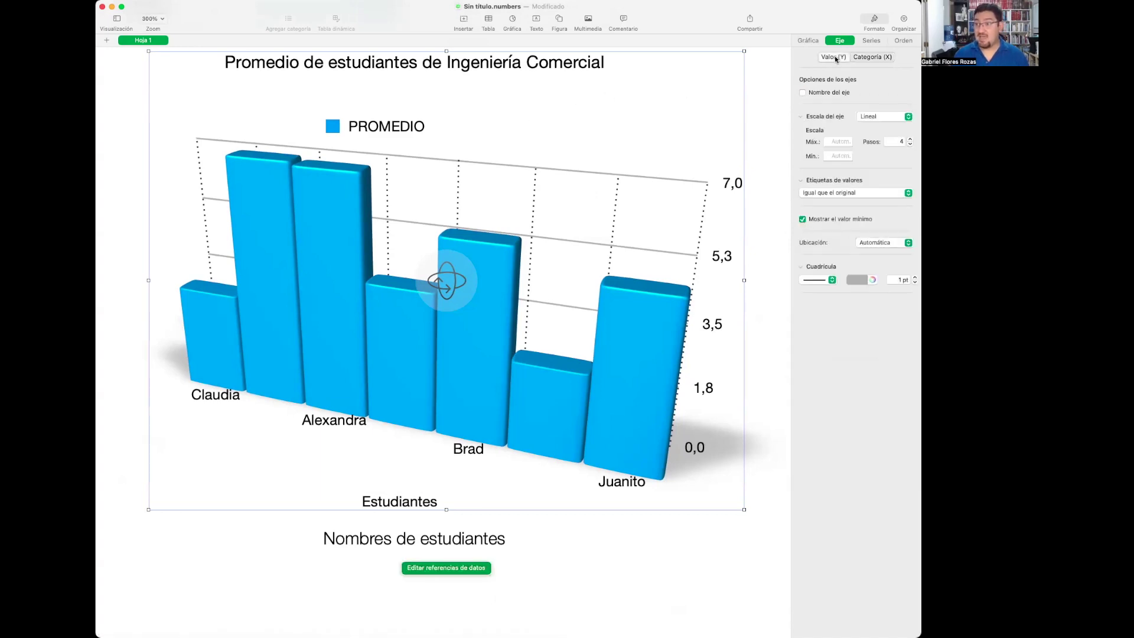
pyautogui.click(802, 93)
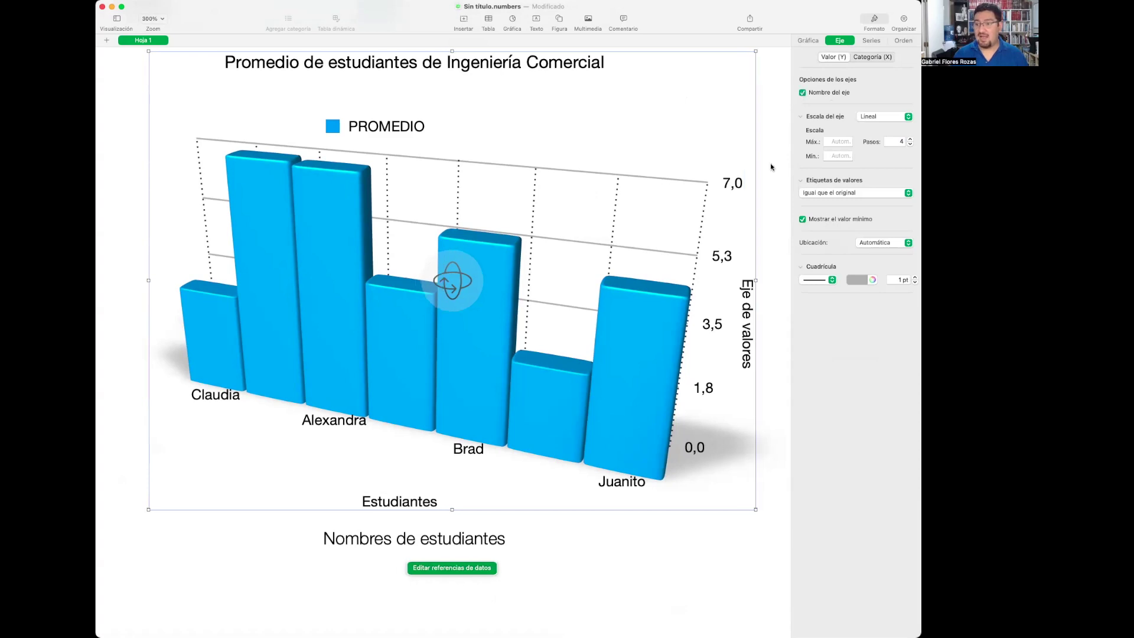
pyautogui.click(746, 317)
pyautogui.write('Promedios')
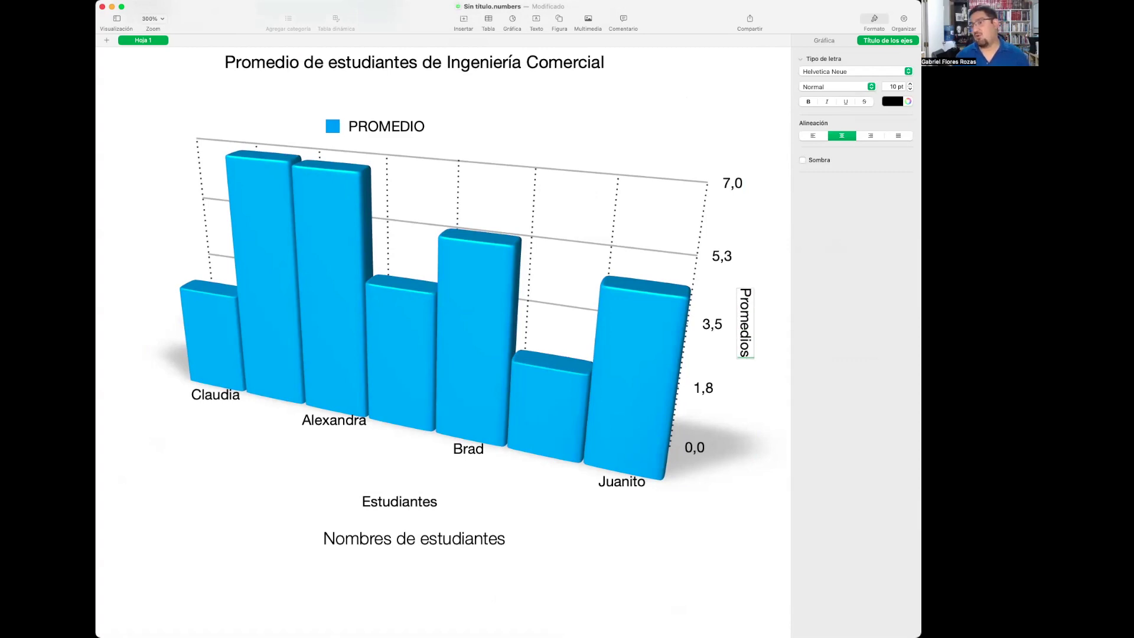
pyautogui.click(770, 332)
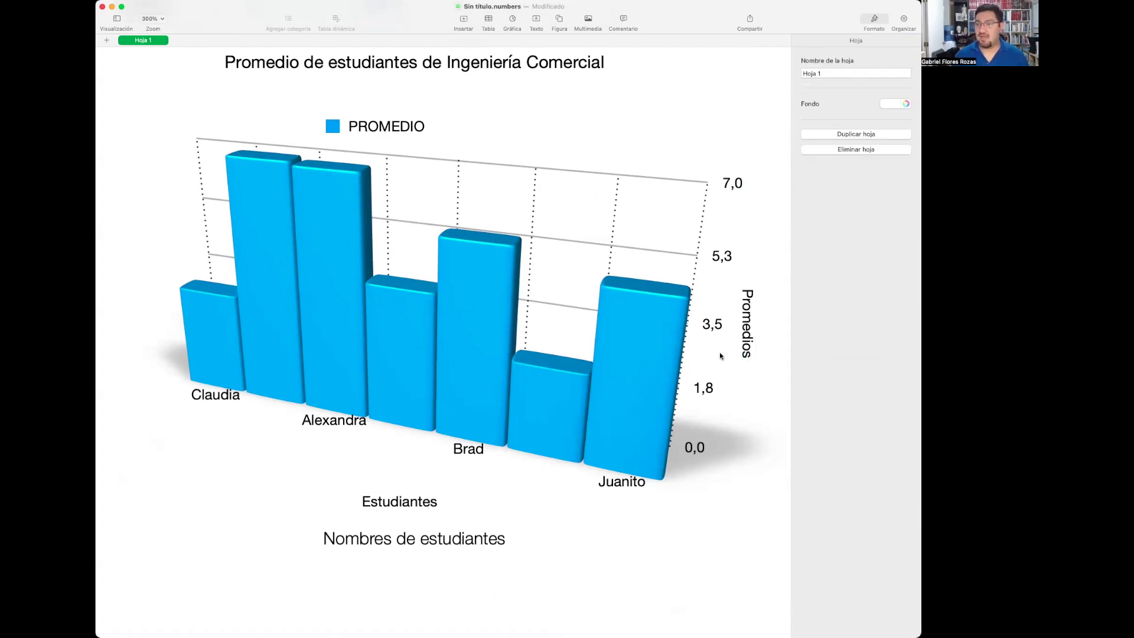
# Try the Logarítmico scale on the chart's value axis and set it back to Lineal.
pyautogui.click(594, 166)
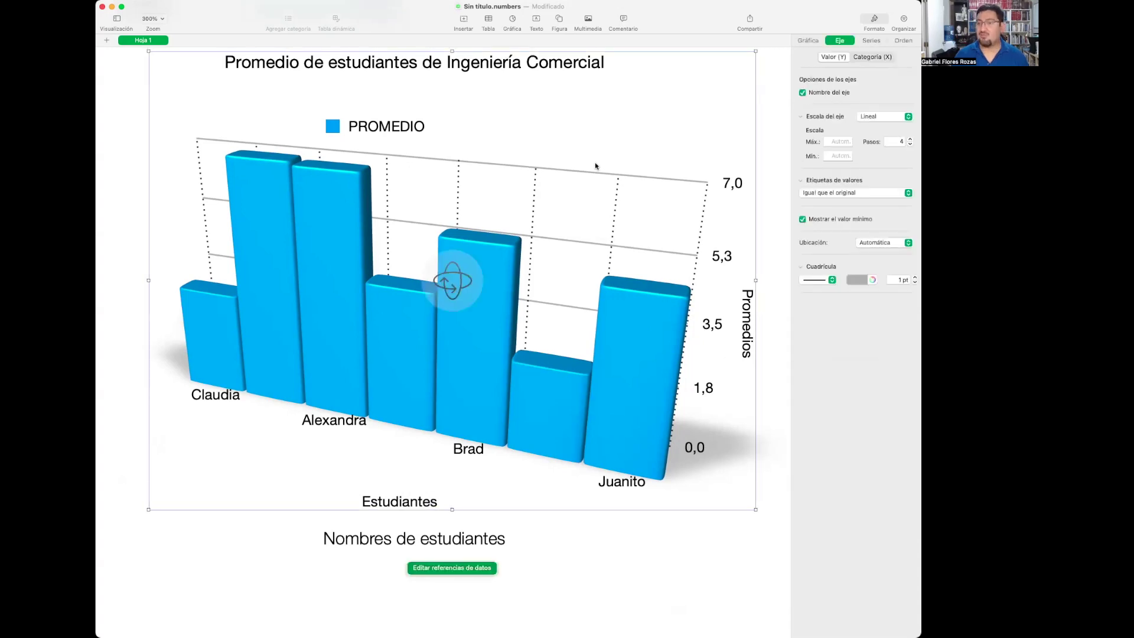
pyautogui.click(867, 118)
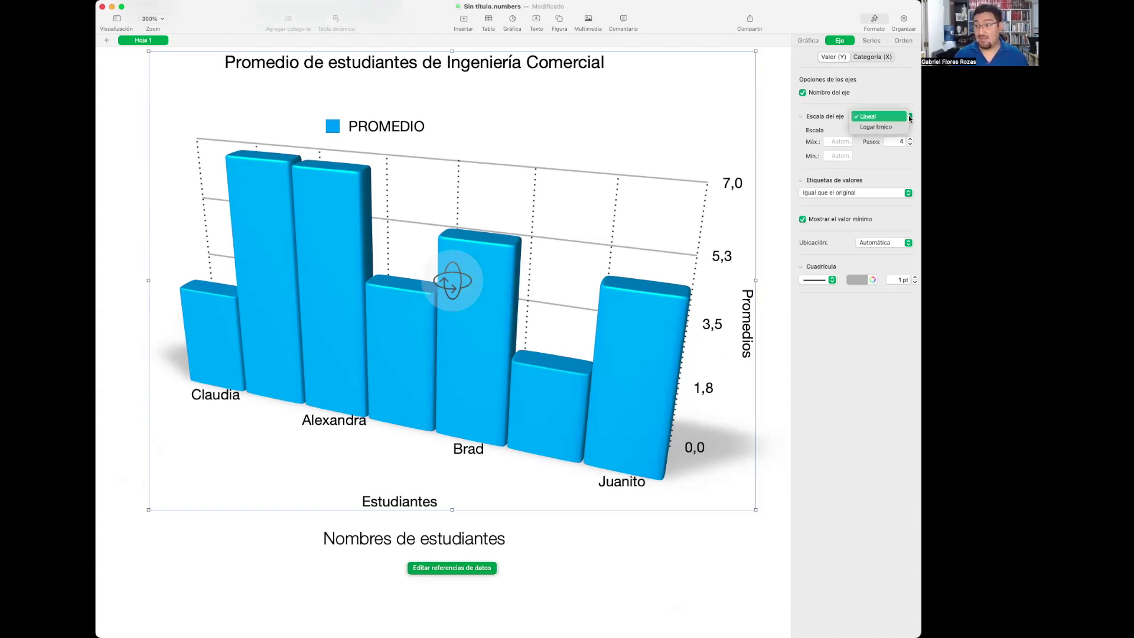
pyautogui.click(872, 127)
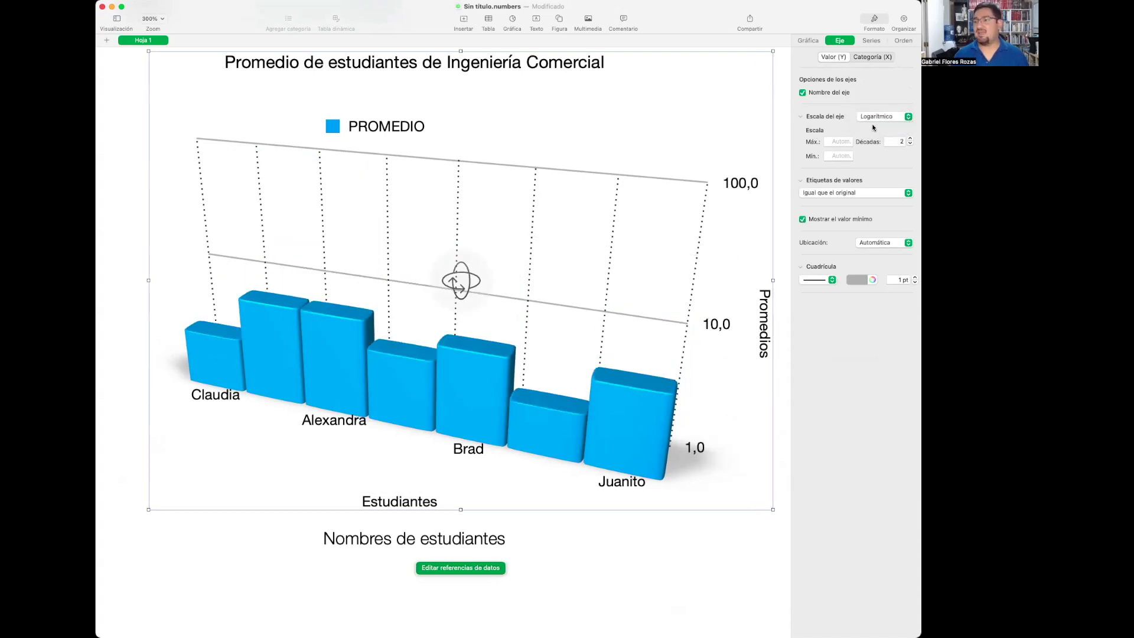
pyautogui.click(874, 117)
pyautogui.click(875, 106)
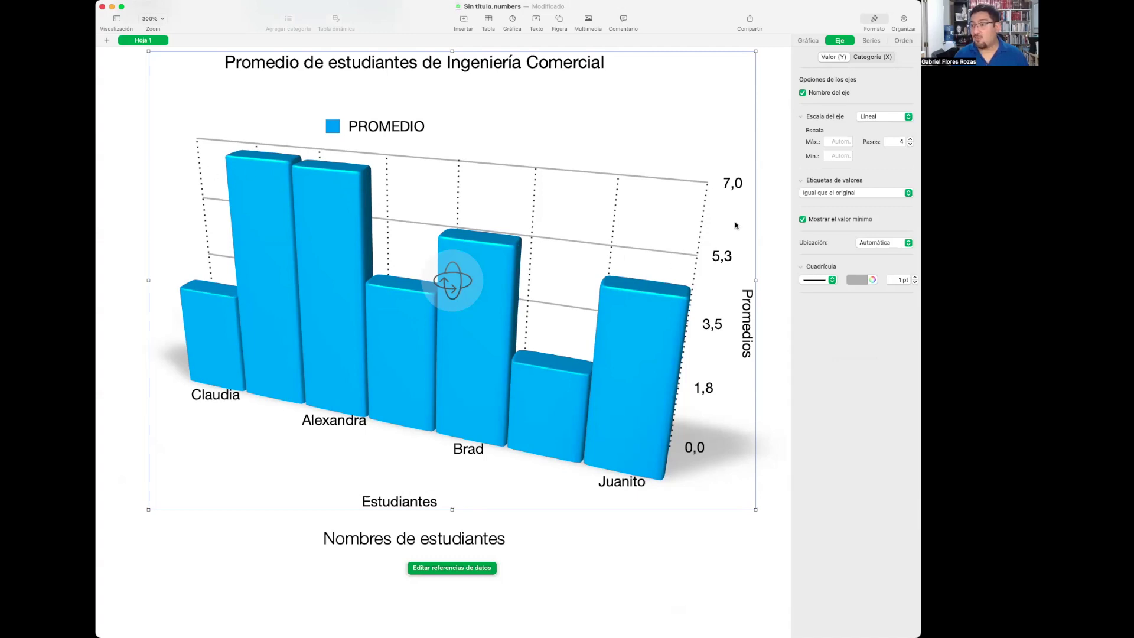
# Try raising the value axis scale to 9 steps or more and return it to 4 steps.
pyautogui.click(910, 138)
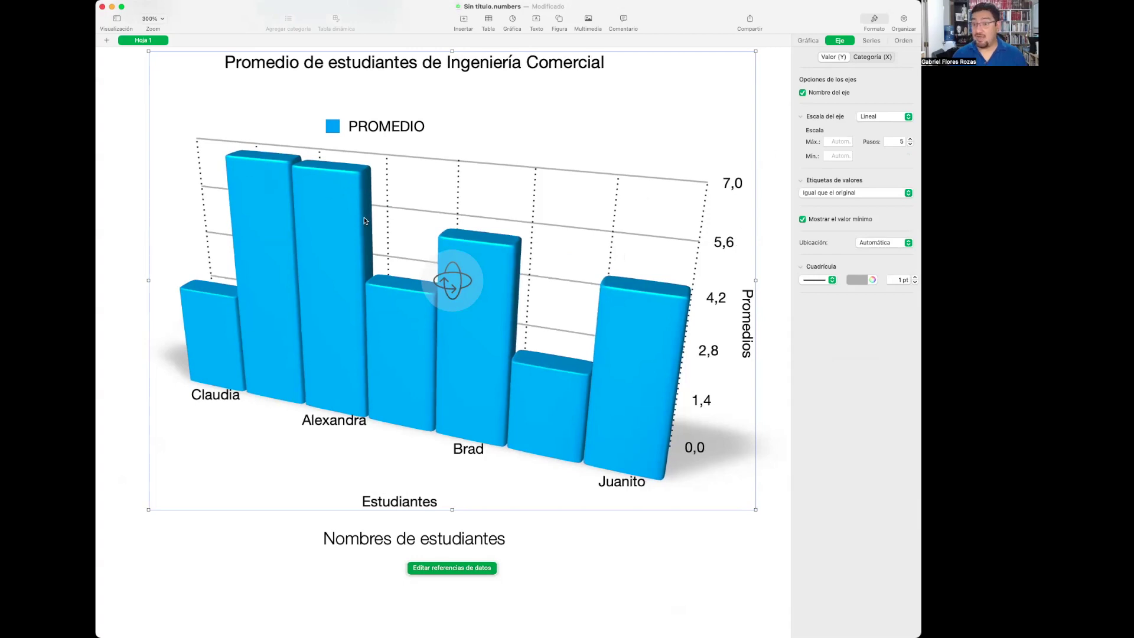
pyautogui.click(910, 139)
pyautogui.click(910, 139)
pyautogui.click(910, 139)
pyautogui.click(909, 138)
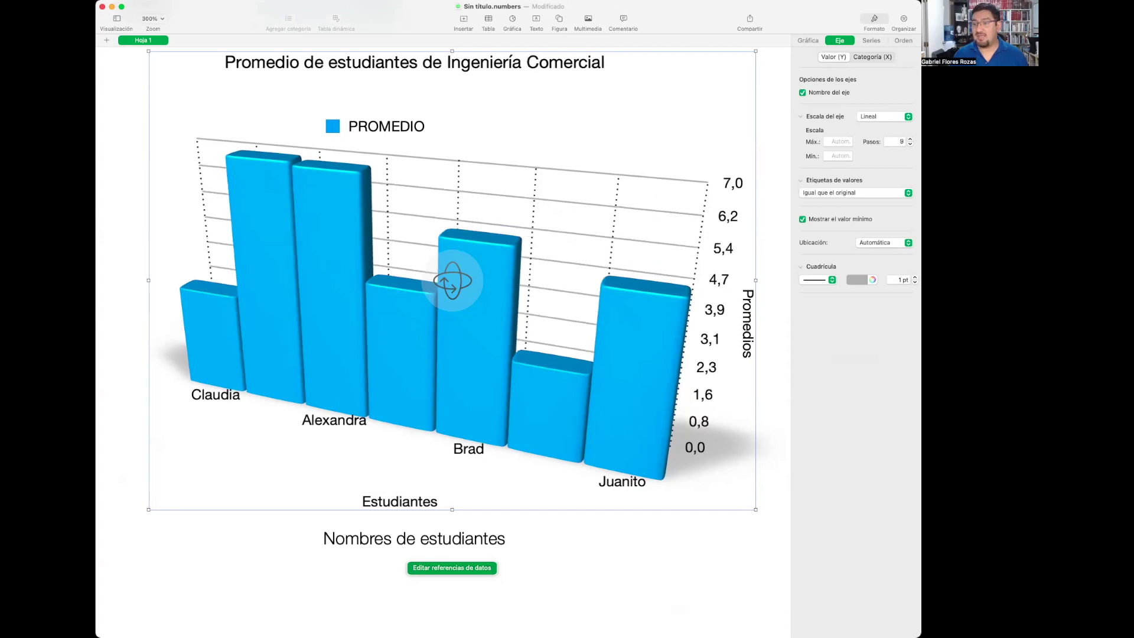
pyautogui.click(910, 138)
pyautogui.click(910, 145)
pyautogui.click(910, 144)
pyautogui.click(910, 145)
pyautogui.click(910, 144)
pyautogui.click(910, 145)
pyautogui.click(910, 145)
pyautogui.click(909, 144)
pyautogui.click(910, 139)
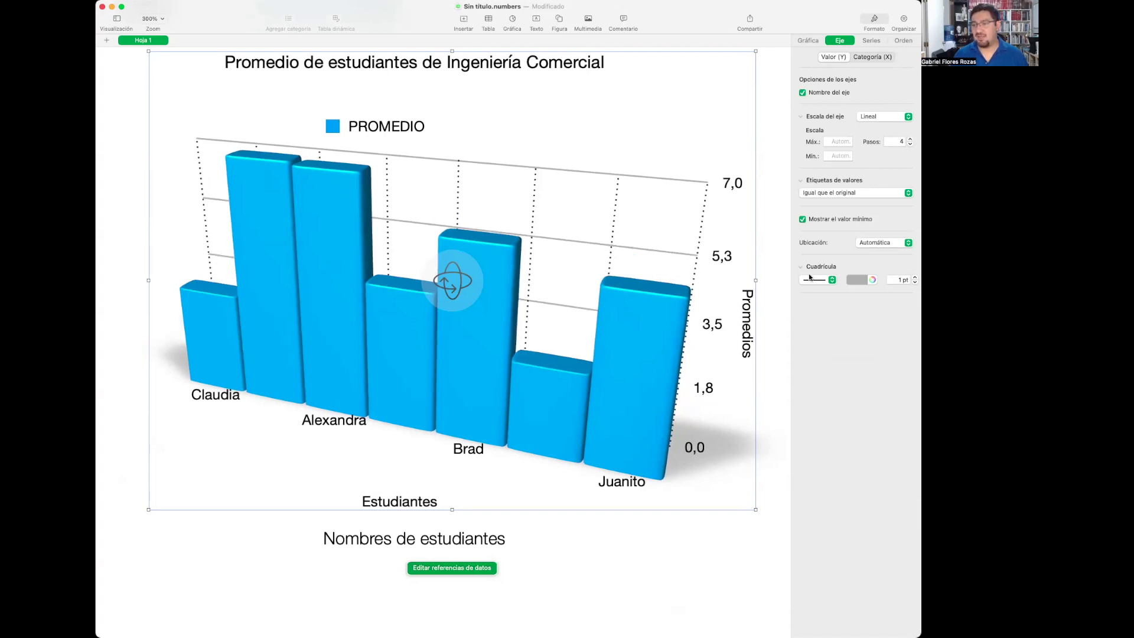
# Set the value axis label format to Número and review the other available formats.
pyautogui.click(848, 191)
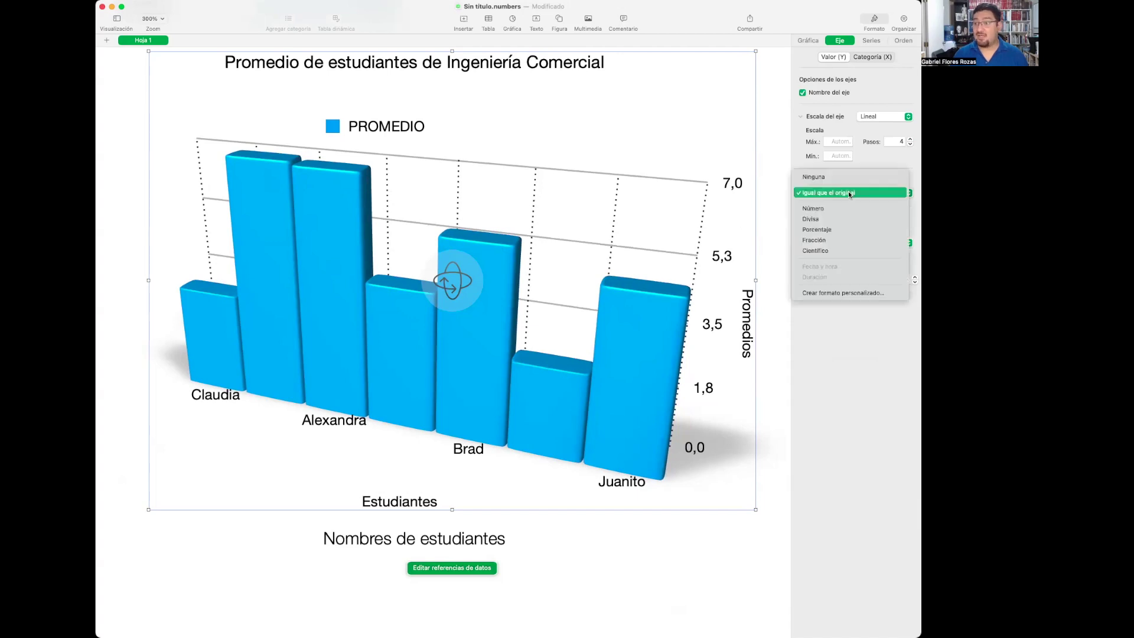
pyautogui.click(813, 209)
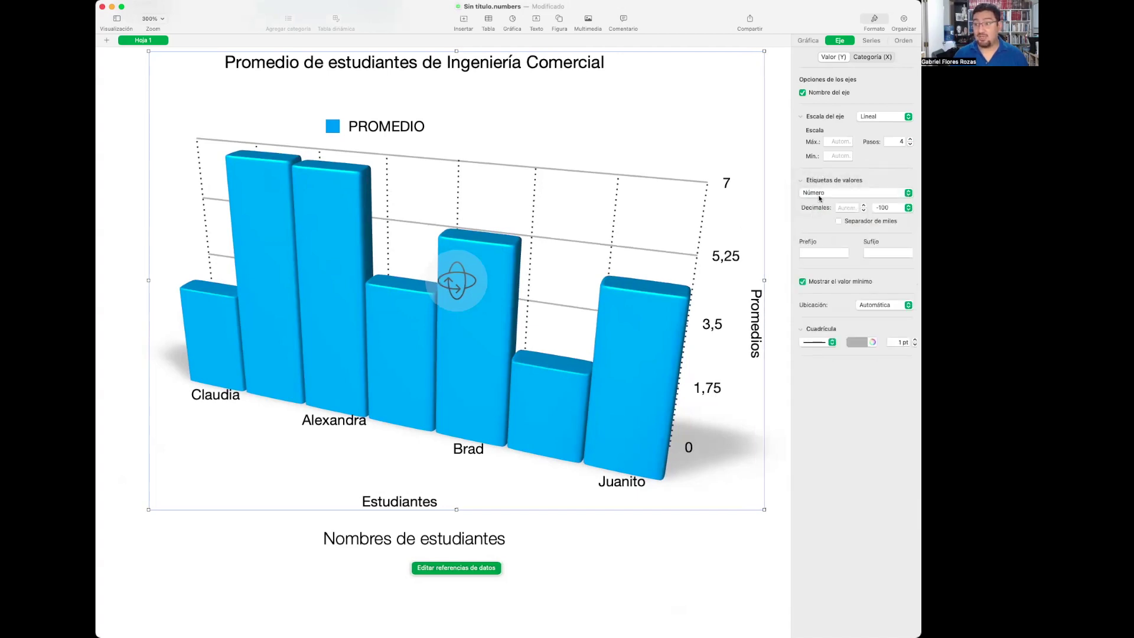
pyautogui.click(820, 192)
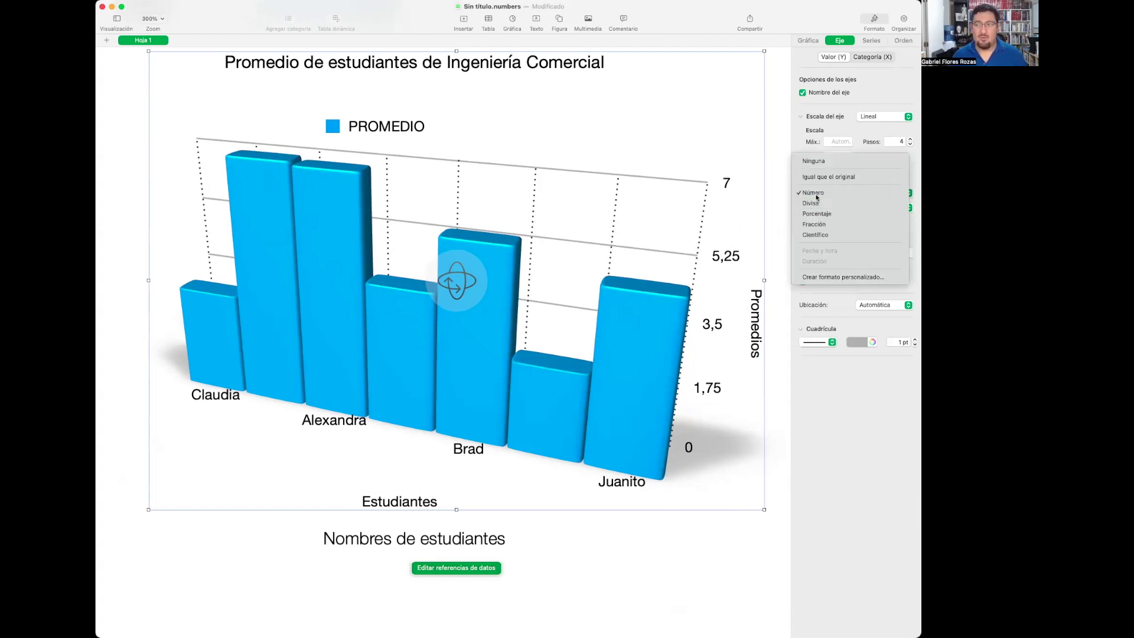
pyautogui.click(779, 204)
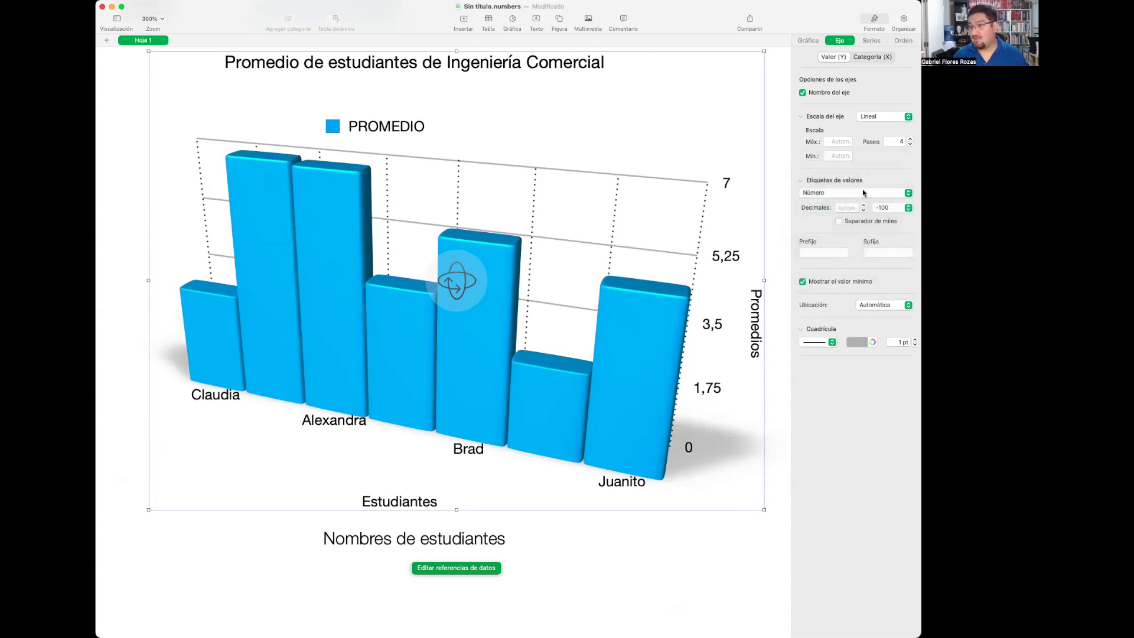
pyautogui.click(834, 196)
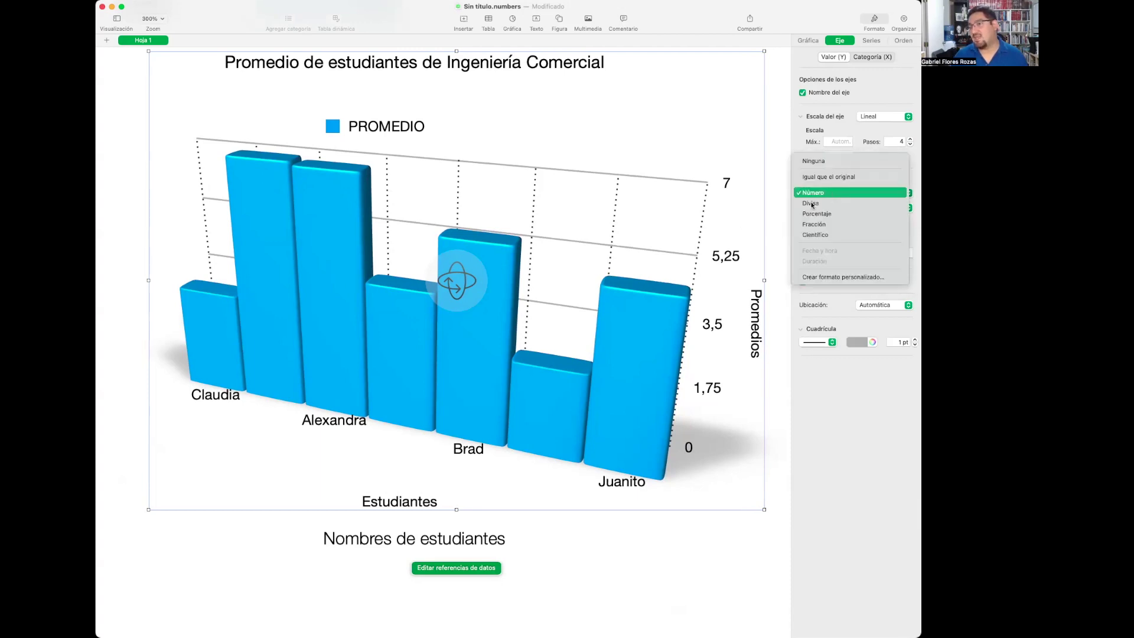
pyautogui.click(781, 206)
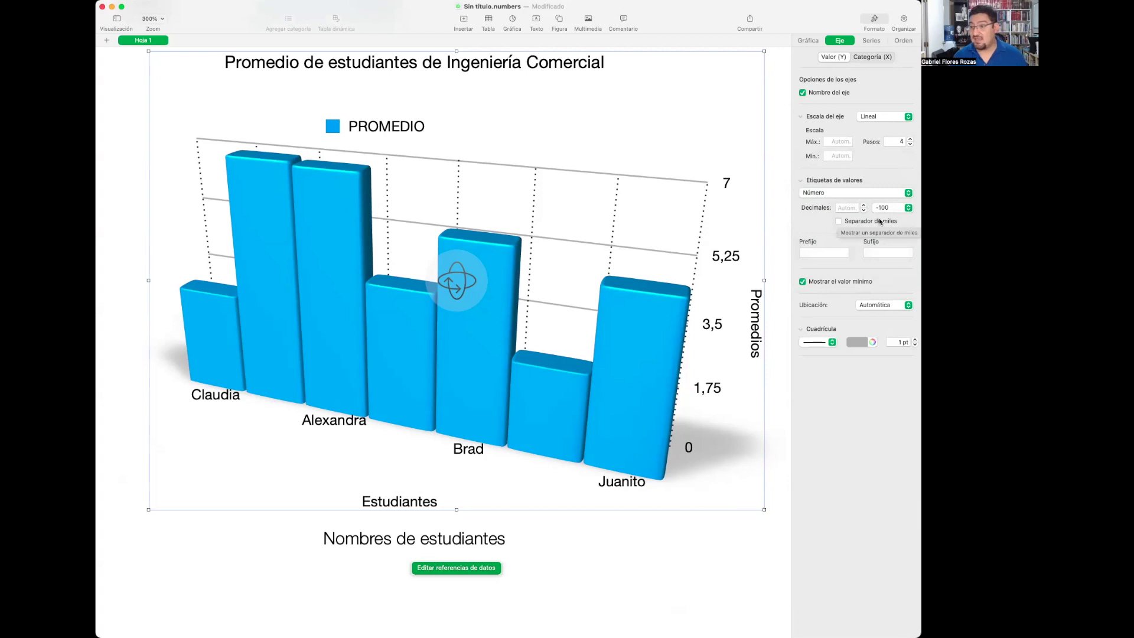
# Show value labels on the columns of the PROMEDIO series in the Número format.
pyautogui.click(876, 41)
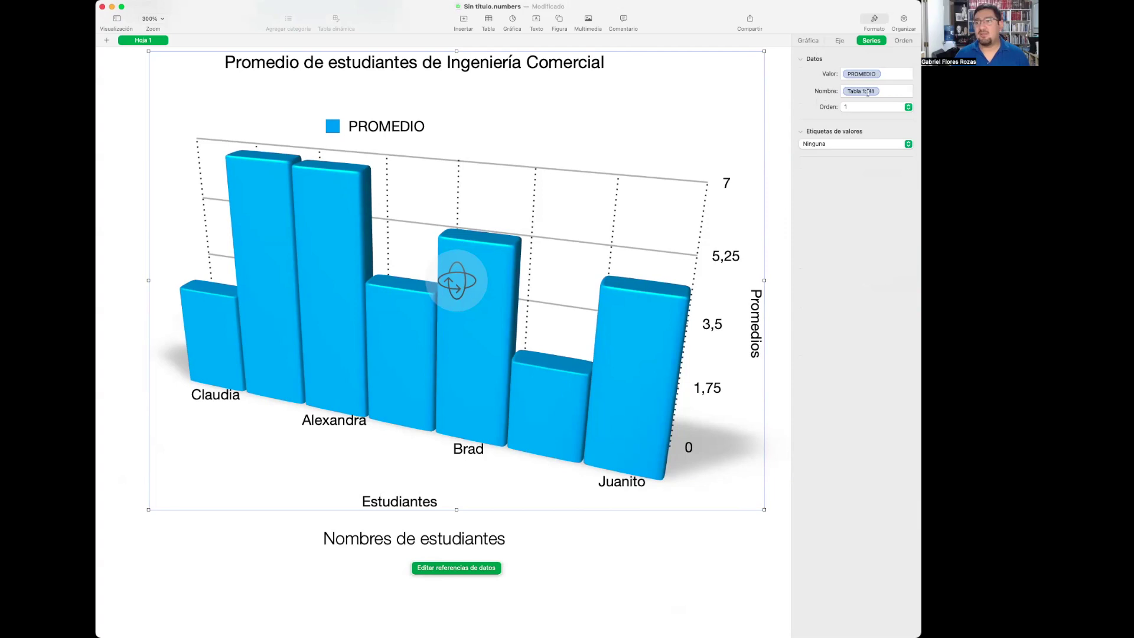
pyautogui.click(819, 143)
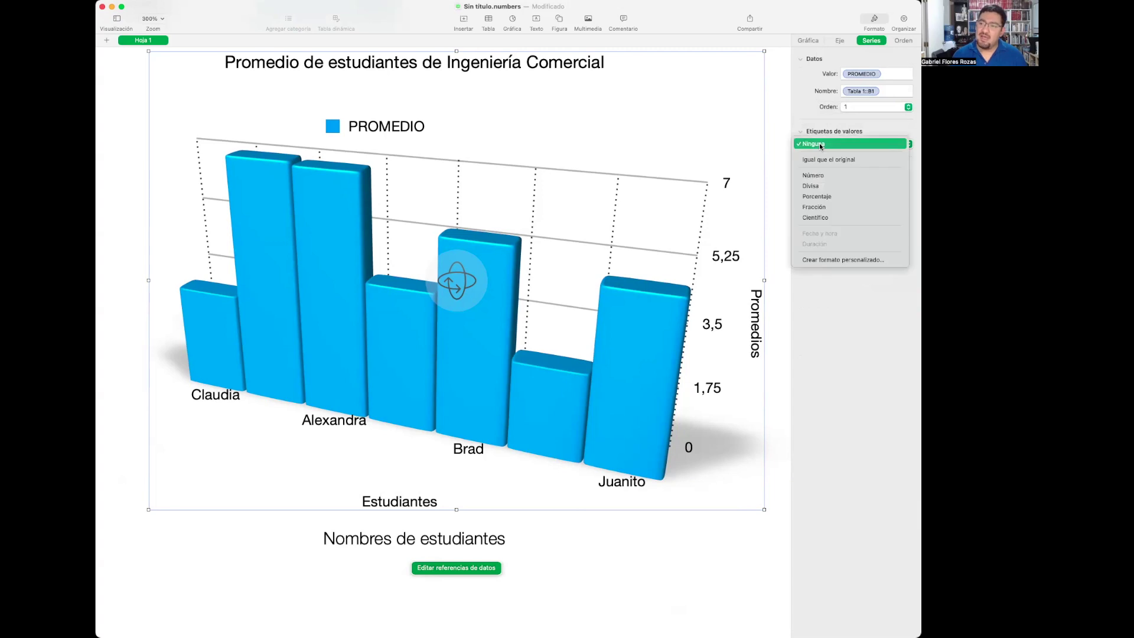
pyautogui.click(813, 176)
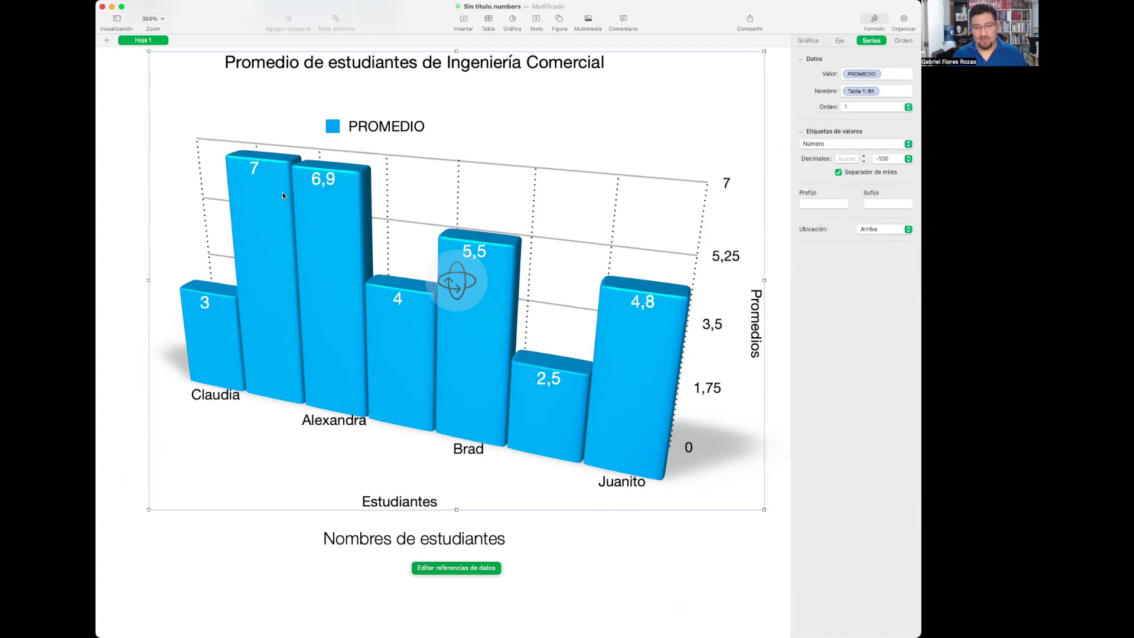
# Widen the chart on both sides to about 509 pt and rotate its 3D view slightly.
pyautogui.moveTo(148, 280); pyautogui.dragTo(108, 279)
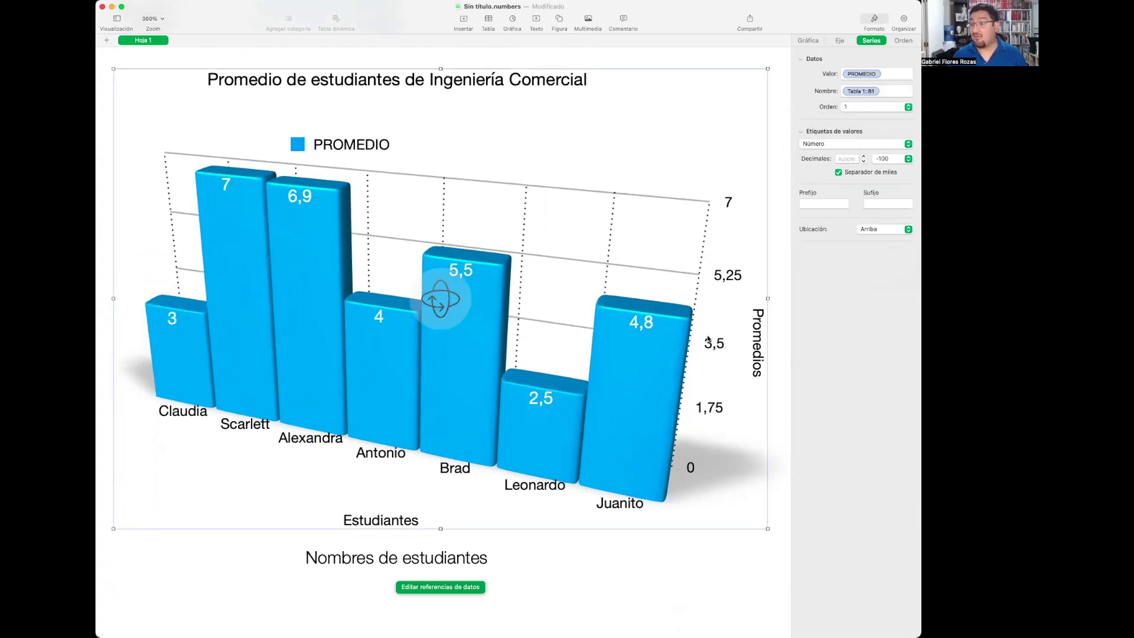
pyautogui.moveTo(767, 299); pyautogui.dragTo(781, 298)
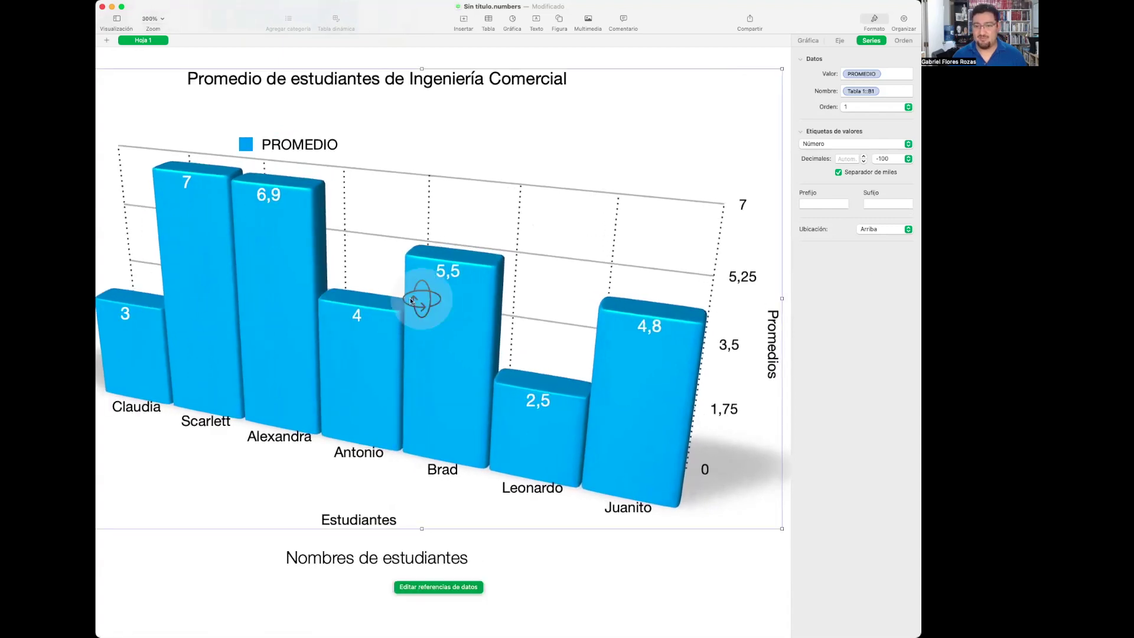
pyautogui.moveTo(412, 300); pyautogui.dragTo(432, 321)
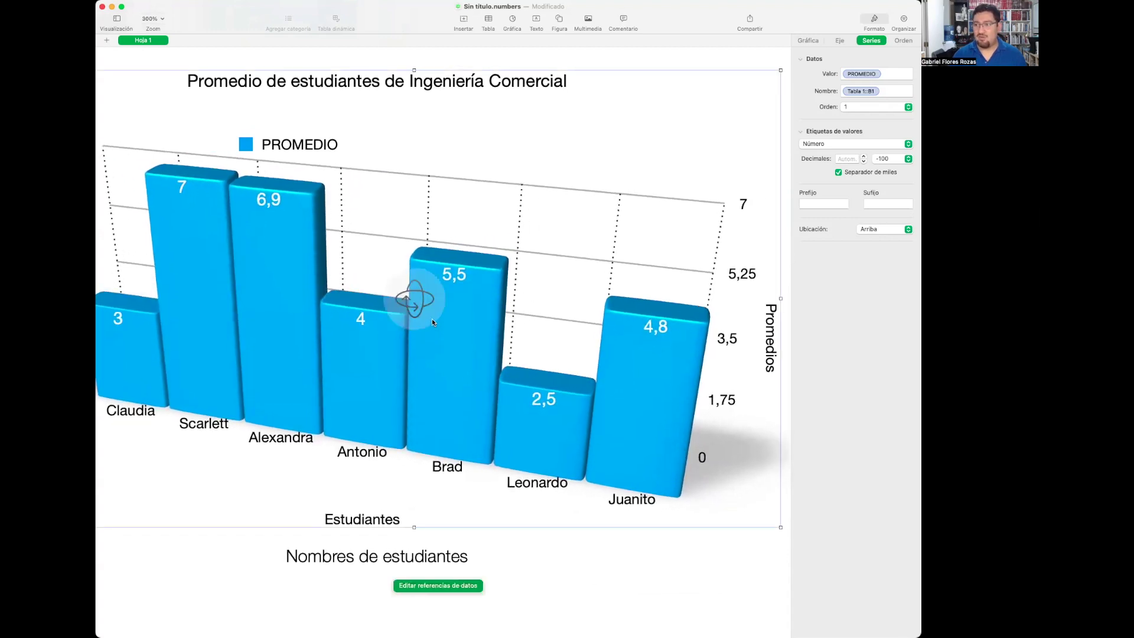
# Review the chart's size, position and ordering options, and look over the chart and the table above it.
pyautogui.click(904, 40)
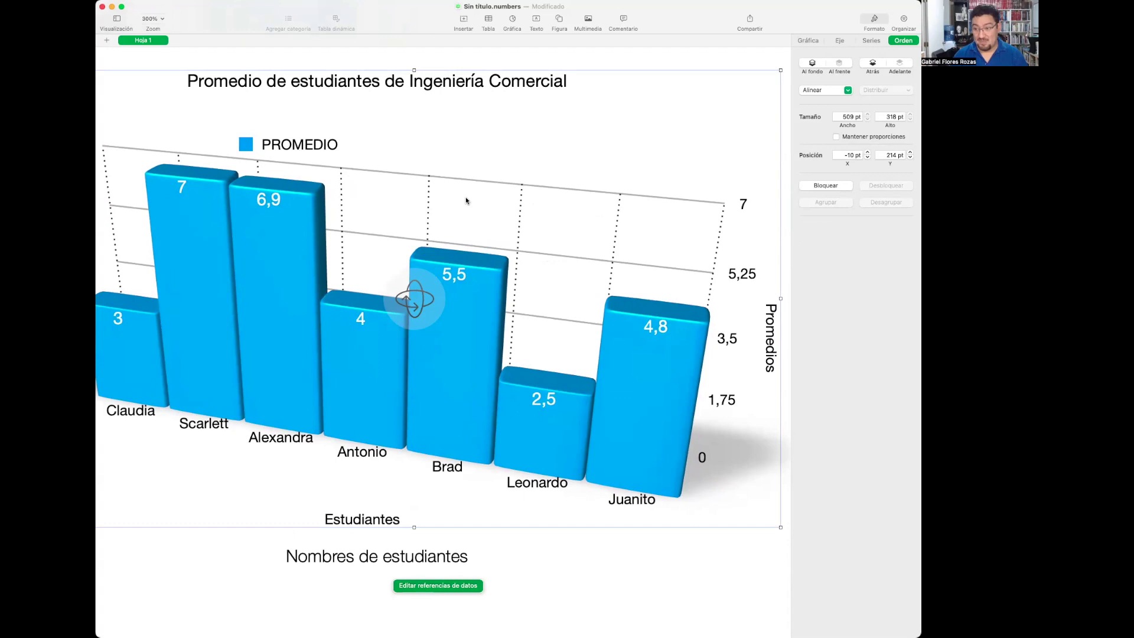
pyautogui.hscroll(-3, 443, 170)
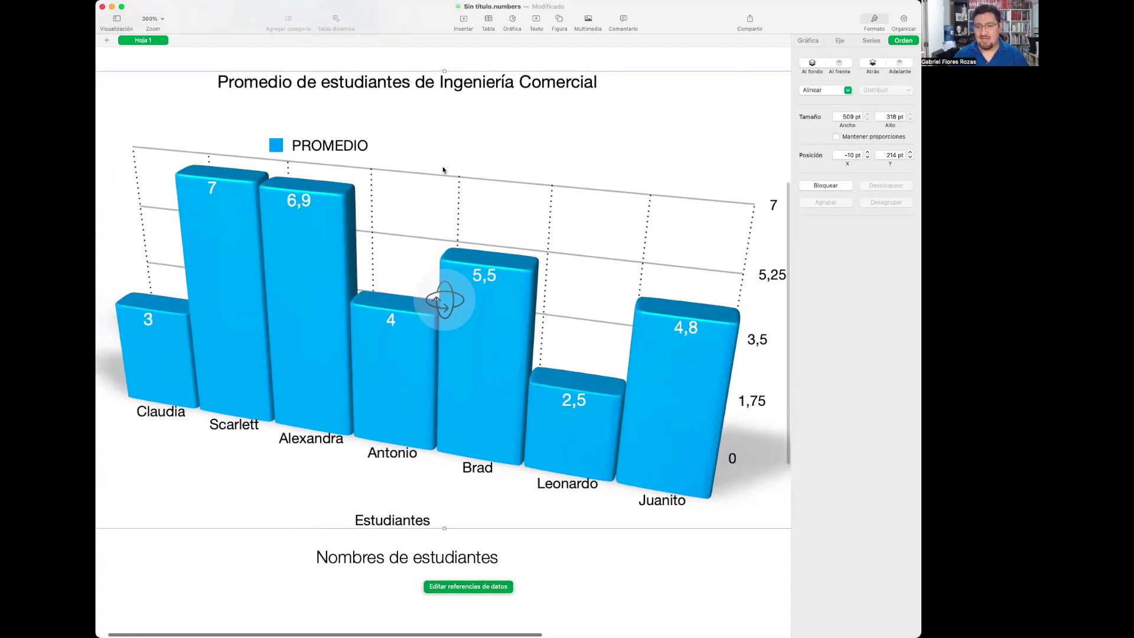
pyautogui.scroll(4, 544, 493)
pyautogui.scroll(3, 545, 493)
pyautogui.scroll(-4, 546, 493)
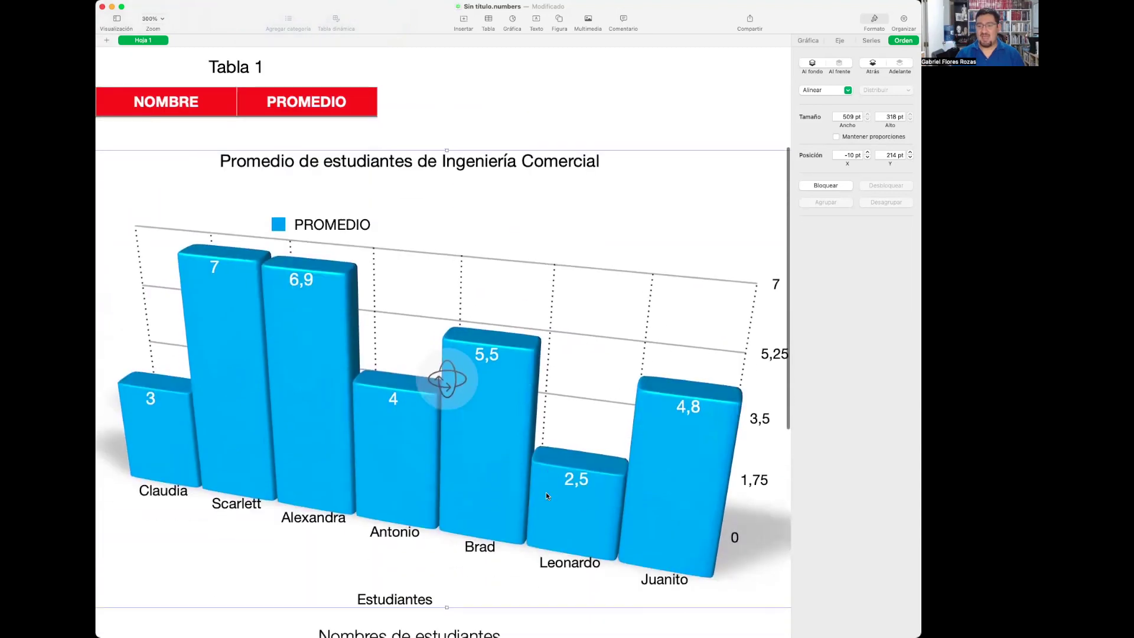